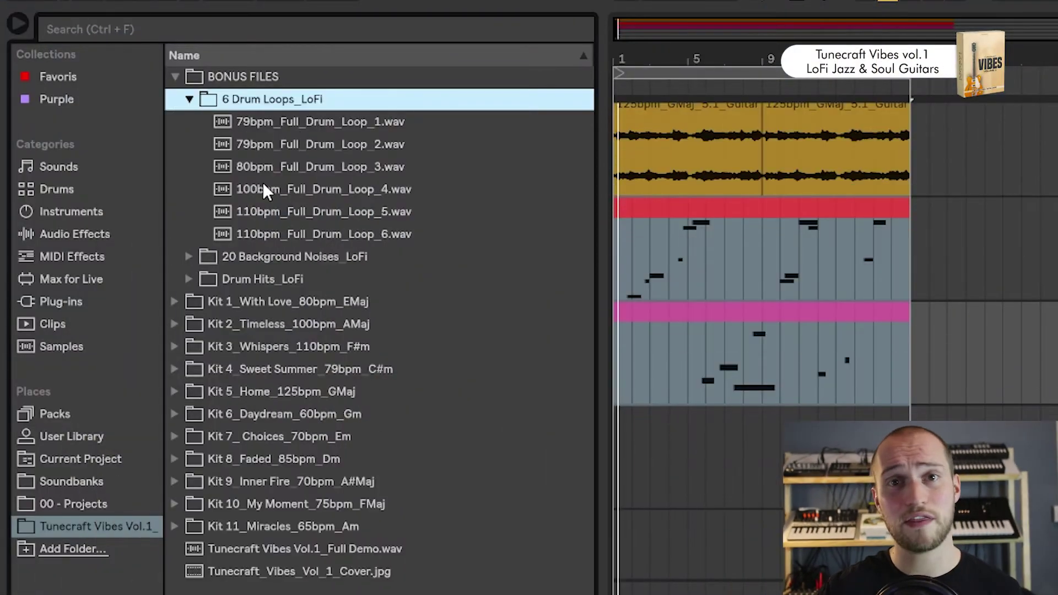
Preview 79bpm_Full_Drum_Loop_1.wav and add a Saturator after Operator on its track
{"action": "left_click", "coordinate": [246, 122]}
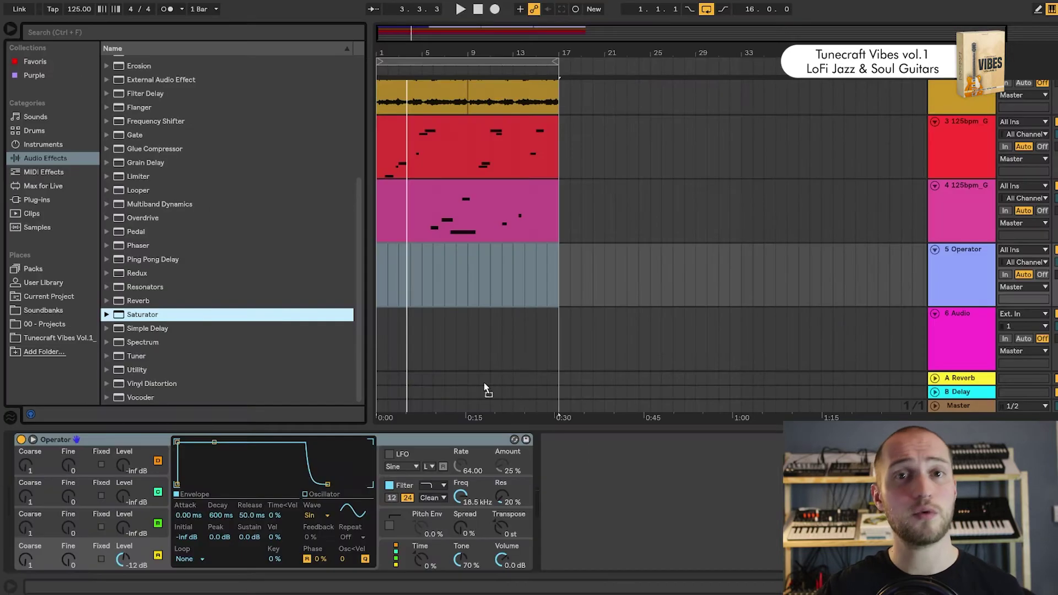
{"action": "left_click_drag", "start_coordinate": [484, 388], "coordinate": [626, 500]}
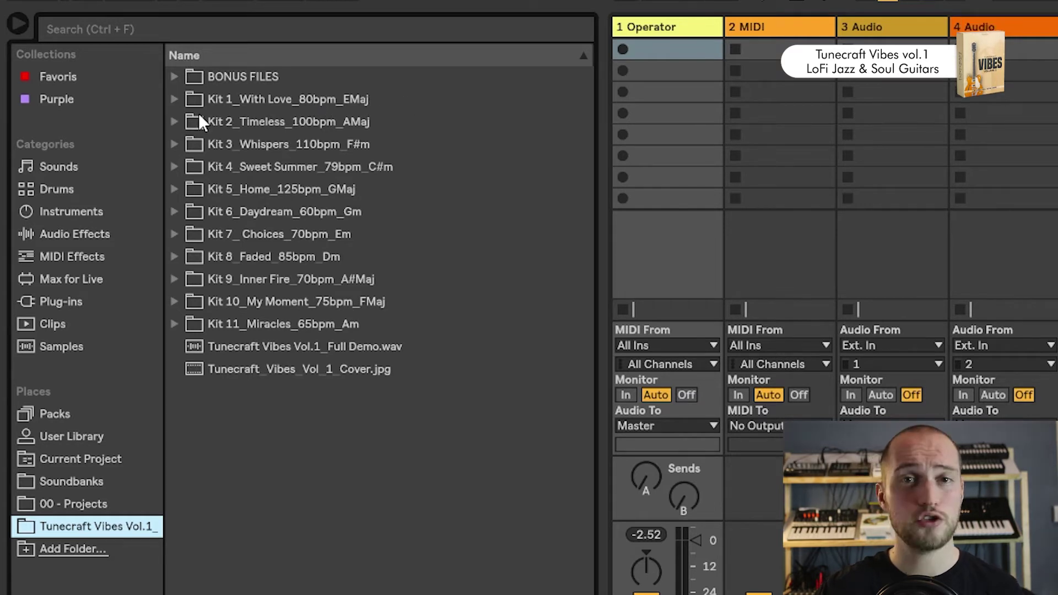
Expand Kits 1, 2, 3 and 4 (Sweet Summer) in turn, previewing each kit's Demo.wav
{"action": "left_click", "coordinate": [174, 99]}
{"action": "left_click", "coordinate": [233, 188]}
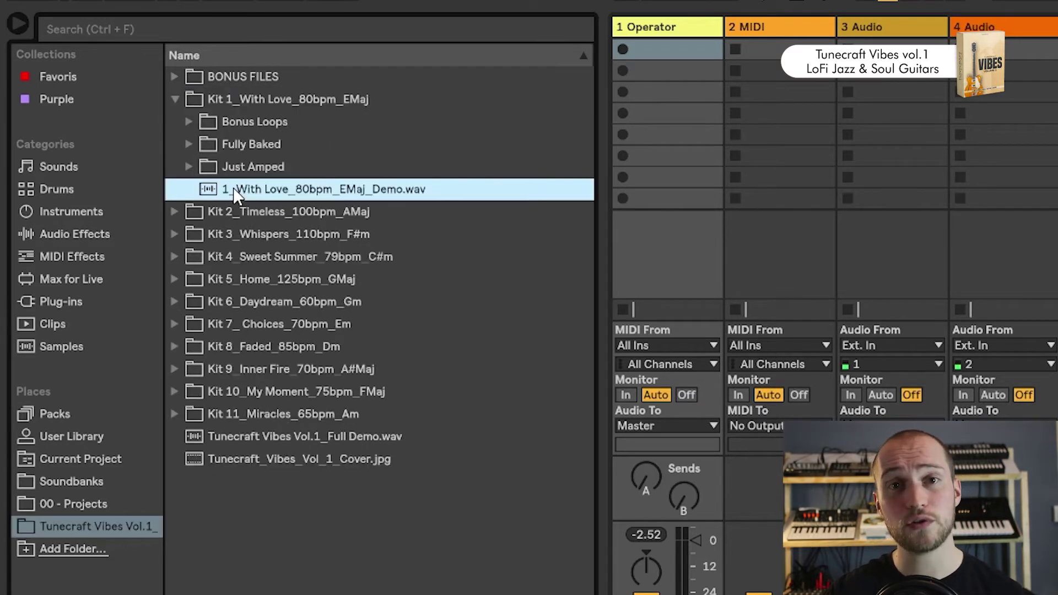
{"action": "left_click", "coordinate": [176, 101]}
{"action": "left_click", "coordinate": [174, 122]}
{"action": "left_click", "coordinate": [193, 218]}
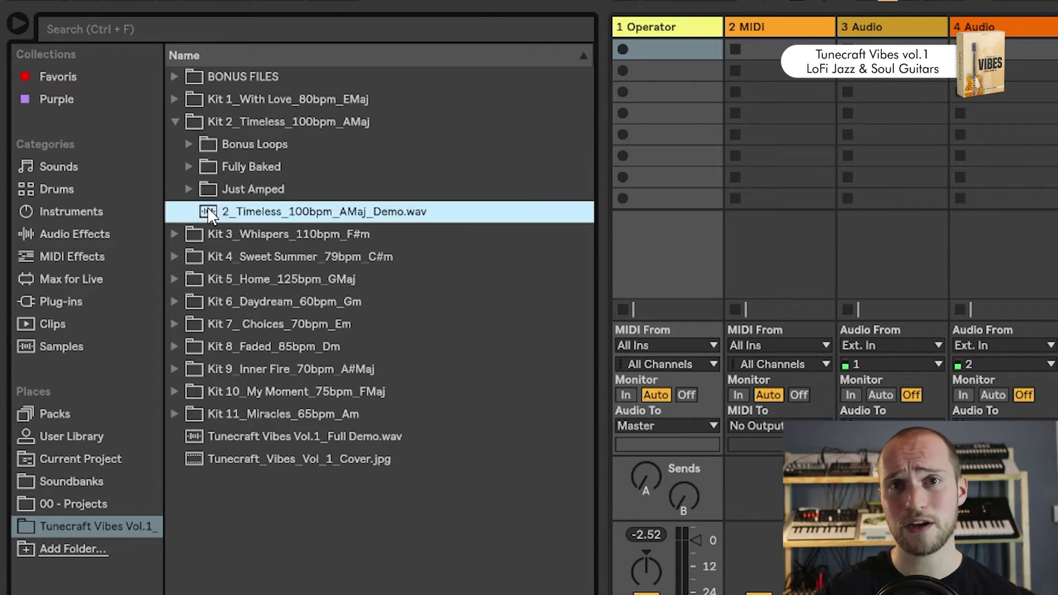
{"action": "left_click", "coordinate": [174, 236]}
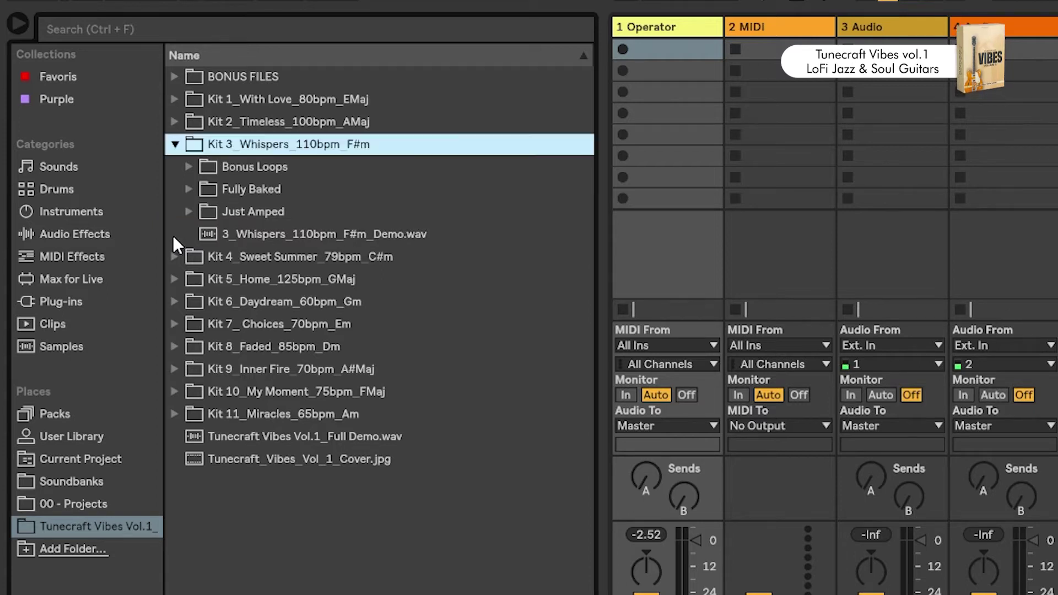
{"action": "left_click", "coordinate": [203, 236]}
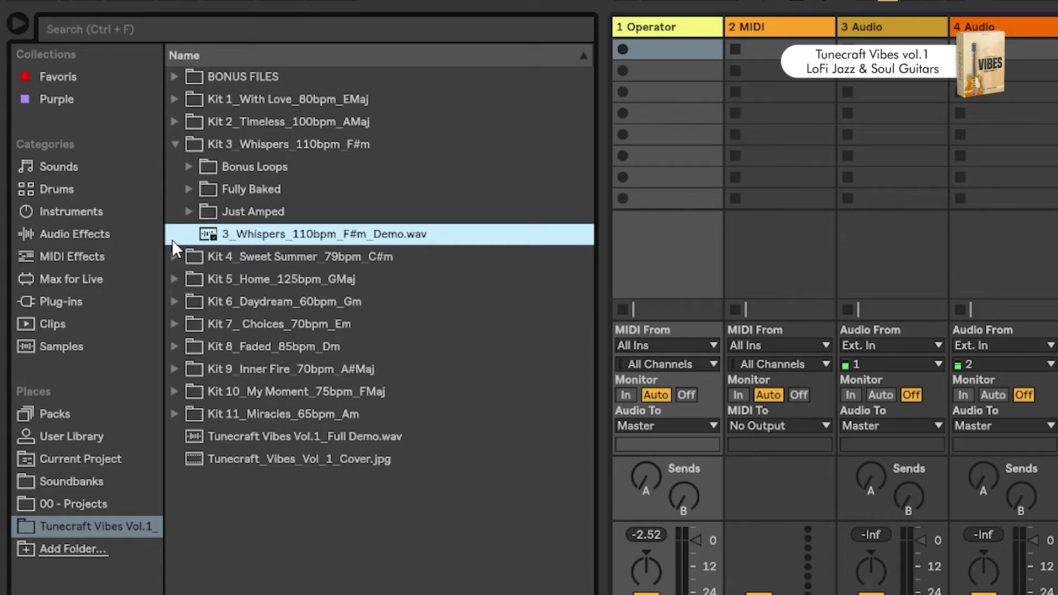
{"action": "left_click", "coordinate": [174, 257]}
{"action": "left_click", "coordinate": [215, 257]}
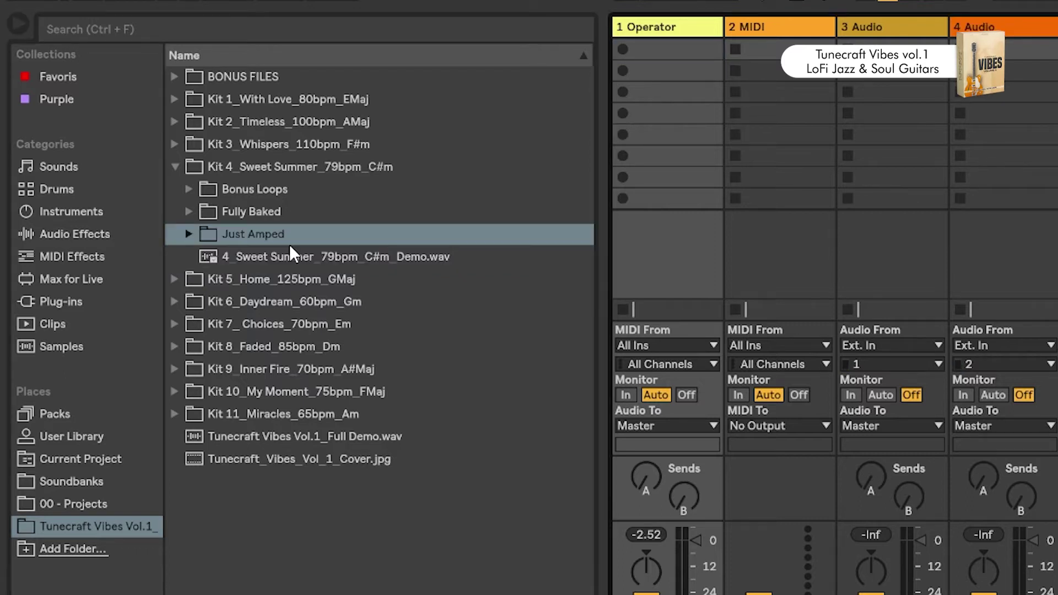
In Kit 4's Fully Baked folder, preview the 4.1 chords main, 4.7 lead main and 4.9 lead main 2 loops
{"action": "left_click", "coordinate": [190, 211]}
{"action": "left_click", "coordinate": [300, 235]}
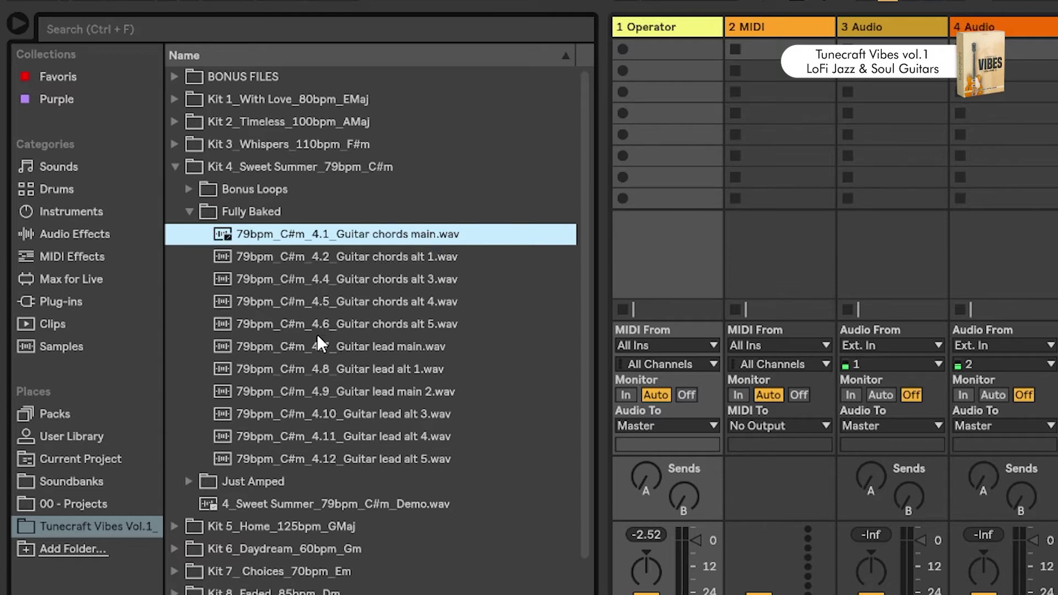
{"action": "left_click", "coordinate": [319, 348]}
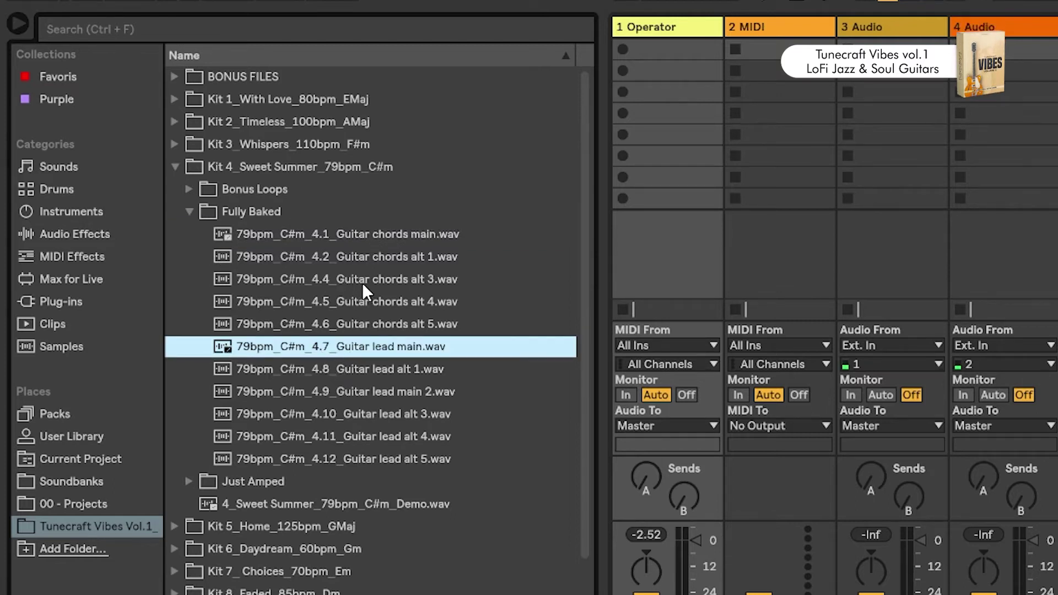
{"action": "key", "text": "Down"}
{"action": "key", "text": "Down"}
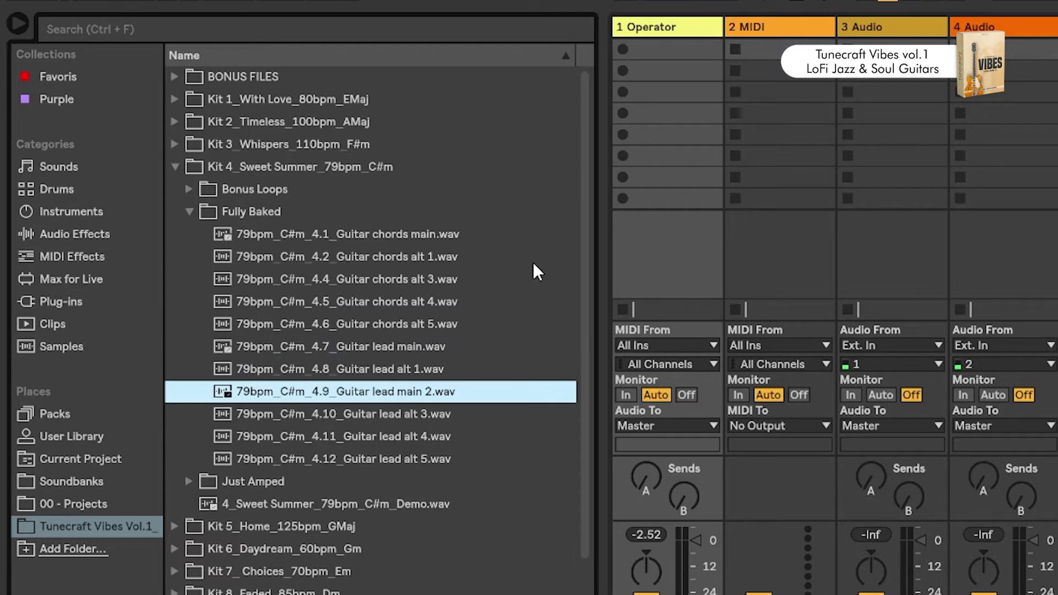
Compare with Just Amped's 4.1 Guitar chords main loop, then reopen the Fully Baked folder
{"action": "left_click", "coordinate": [187, 212]}
{"action": "left_click", "coordinate": [187, 234]}
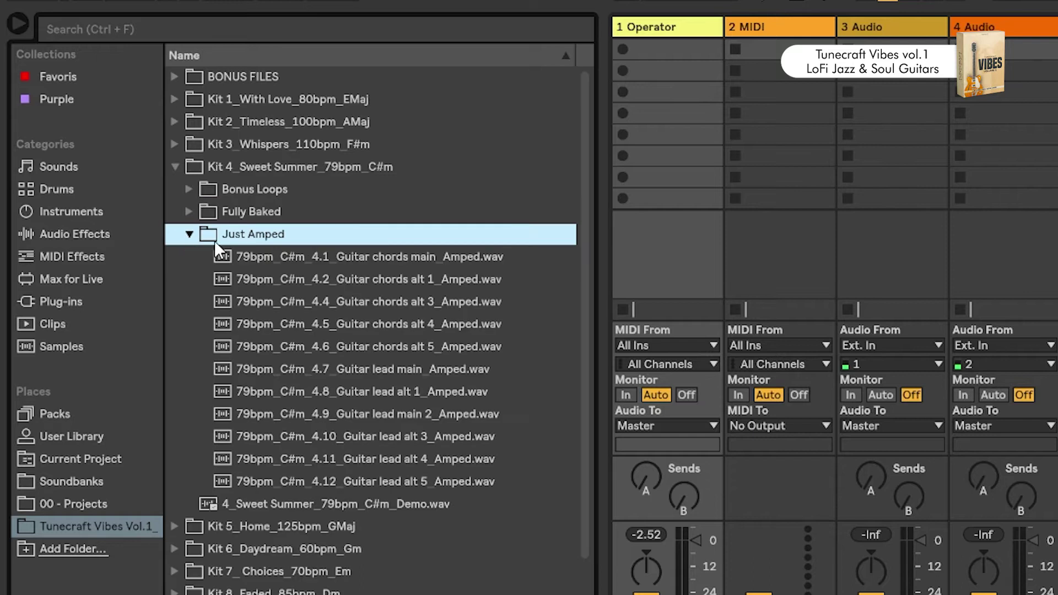
{"action": "left_click", "coordinate": [255, 263]}
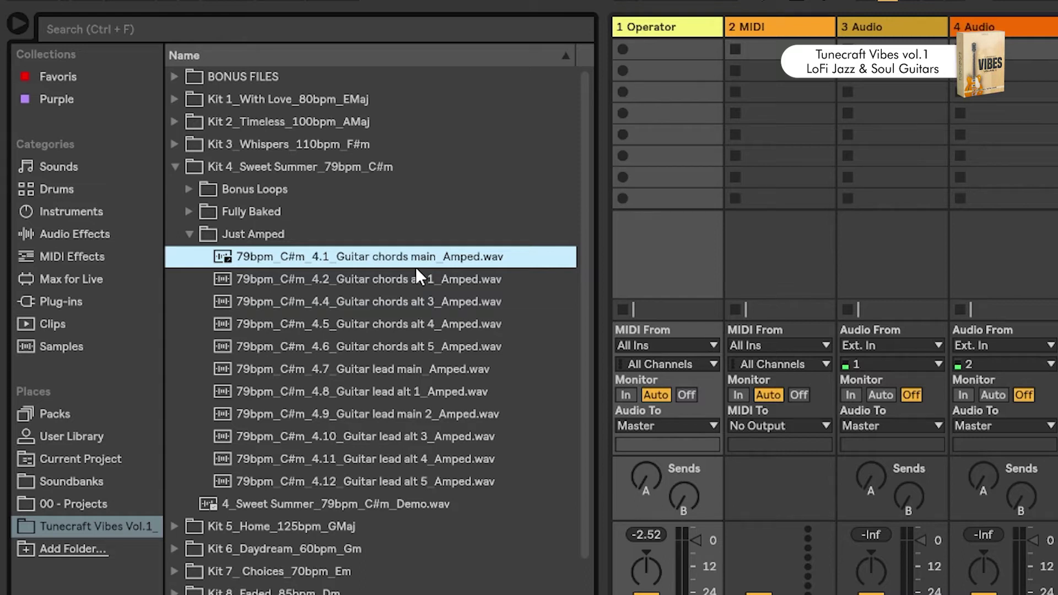
{"action": "left_click", "coordinate": [253, 234]}
{"action": "left_click", "coordinate": [253, 213]}
{"action": "left_click", "coordinate": [190, 213]}
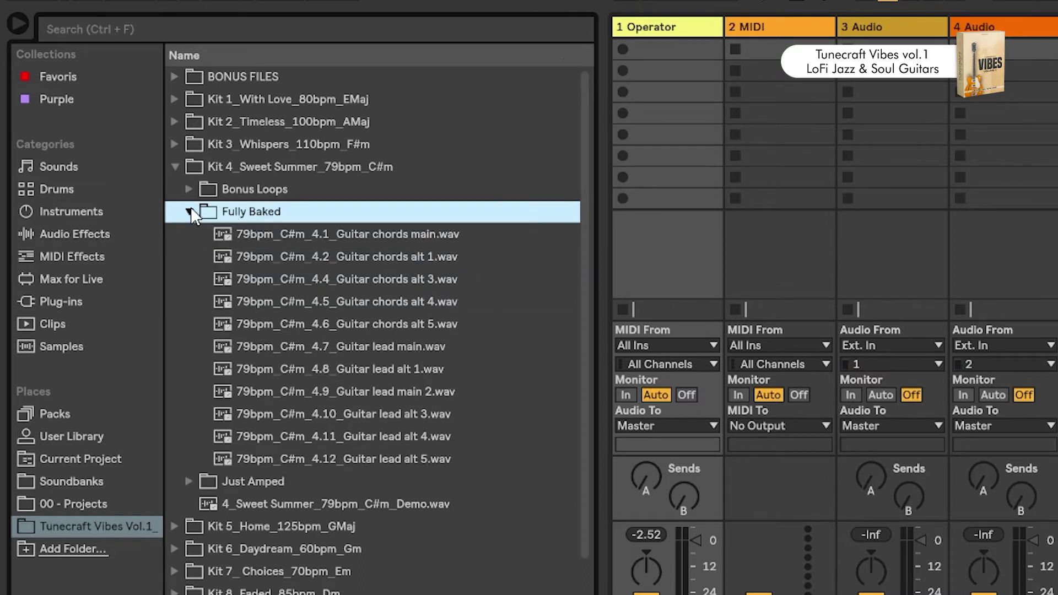
Preview the Fully Baked 4.1 chords main, 4.5 chords alt 4, and 4.7, 4.10, 4.11, 4.12 lead loops
{"action": "left_click", "coordinate": [343, 236]}
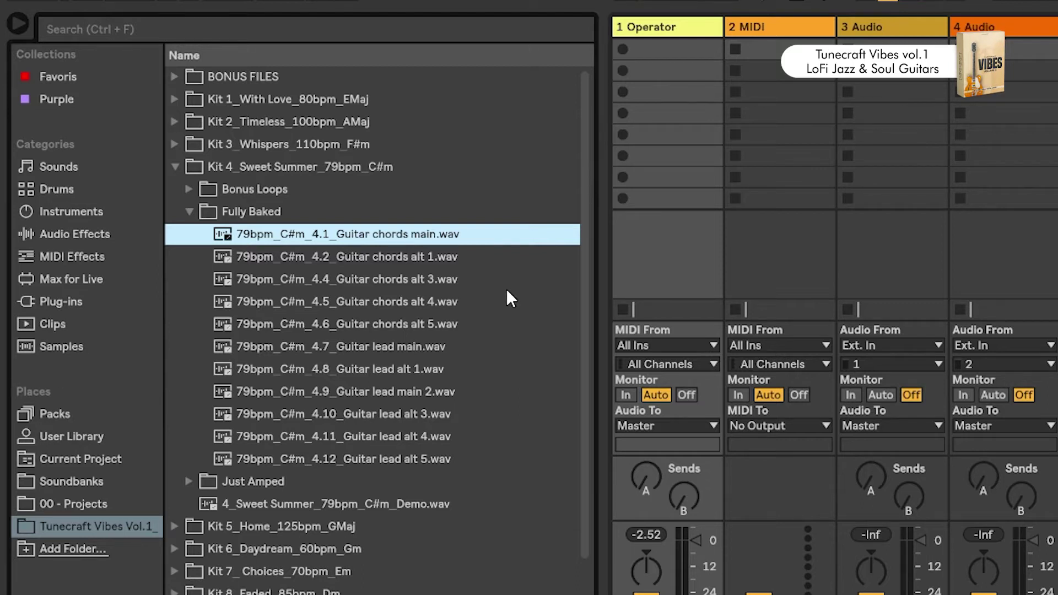
{"action": "left_click", "coordinate": [435, 301]}
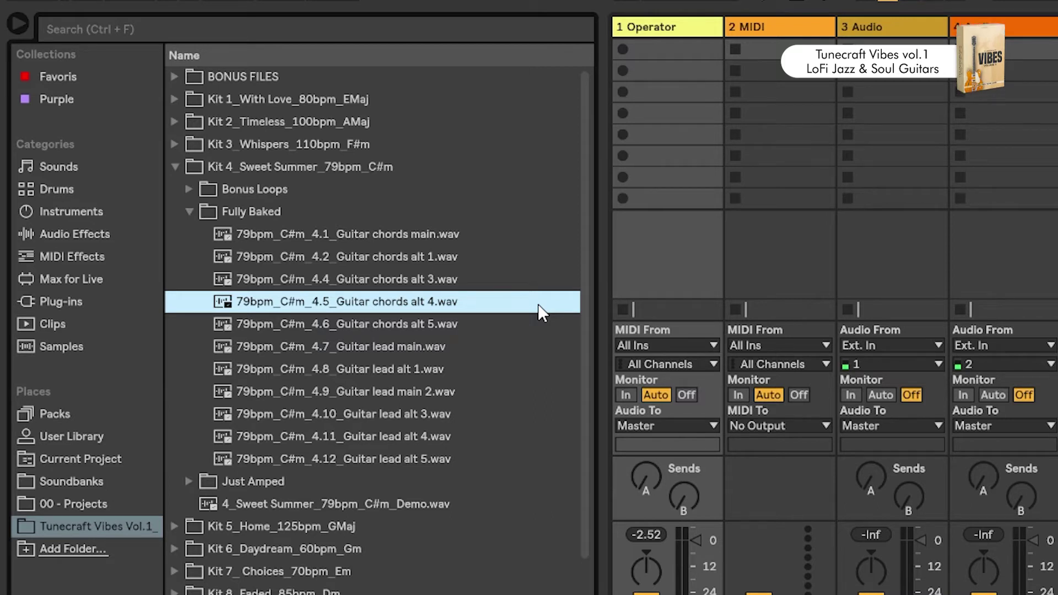
{"action": "left_click", "coordinate": [431, 345]}
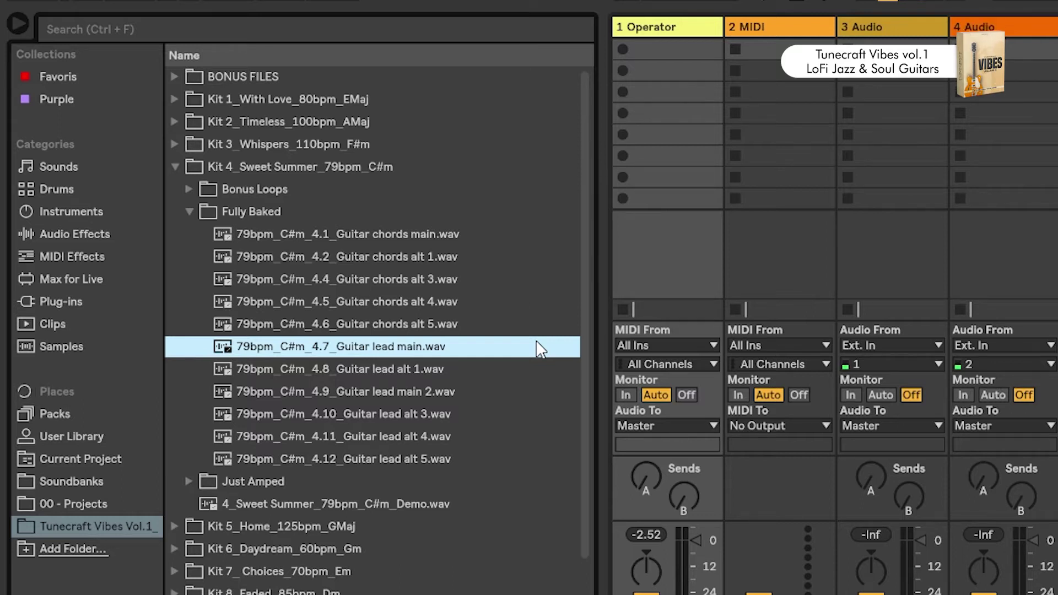
{"action": "left_click", "coordinate": [418, 411]}
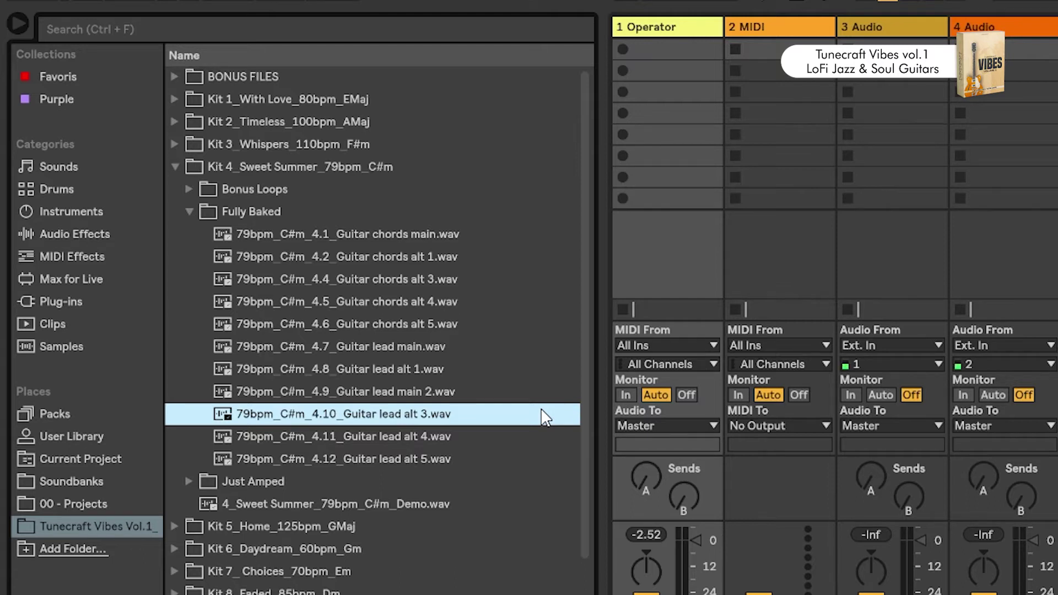
{"action": "left_click", "coordinate": [375, 436]}
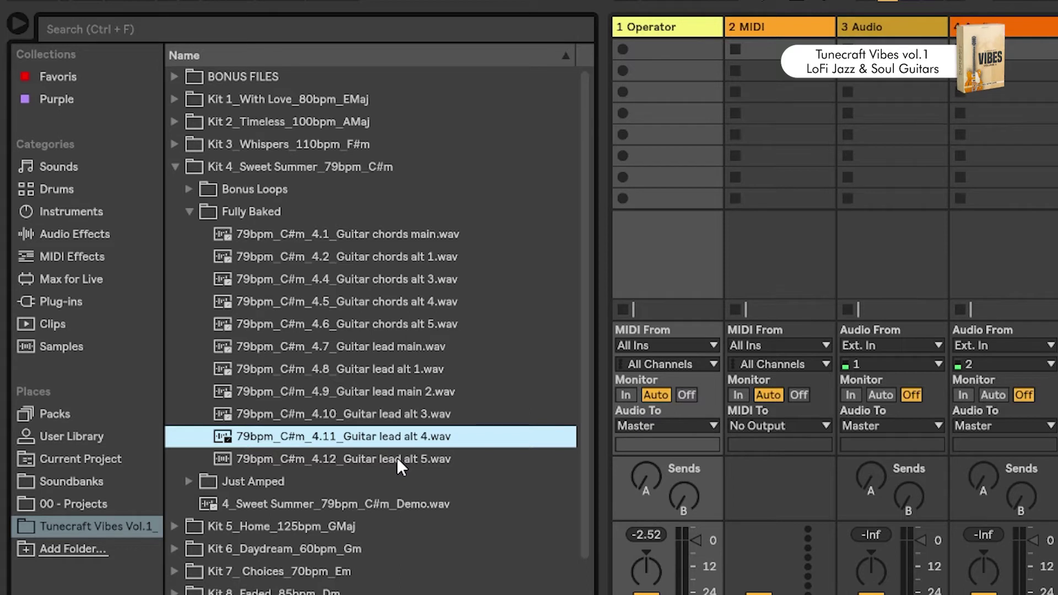
{"action": "left_click", "coordinate": [397, 458]}
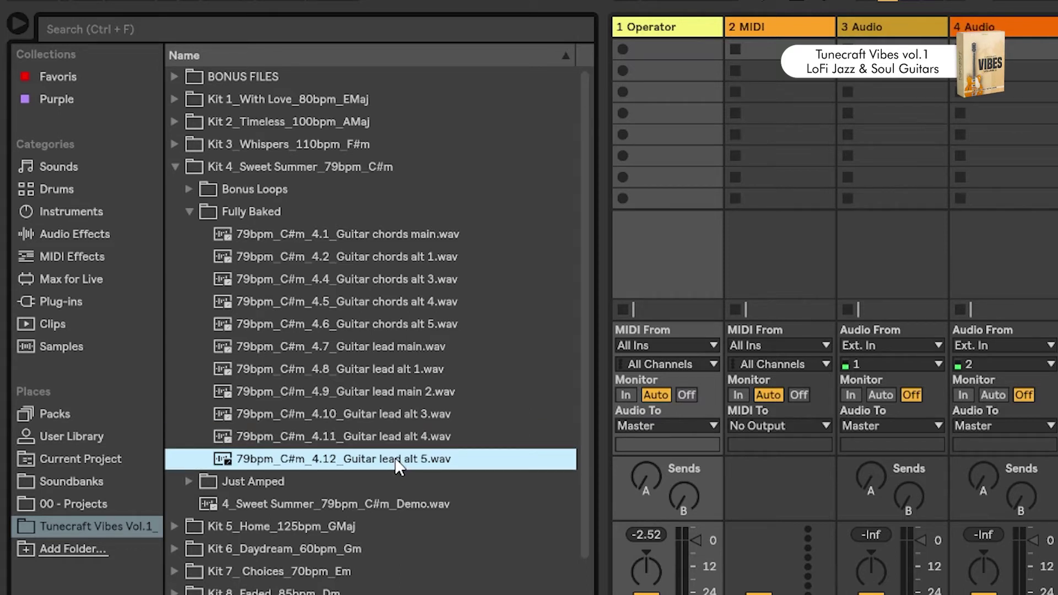
Switch from Kit 4 to Kit 2 Timeless > Fully Baked and preview the 2.1 main, 2.2 alt and 2.3 var chord loops
{"action": "left_click", "coordinate": [251, 211]}
{"action": "left_click", "coordinate": [174, 121]}
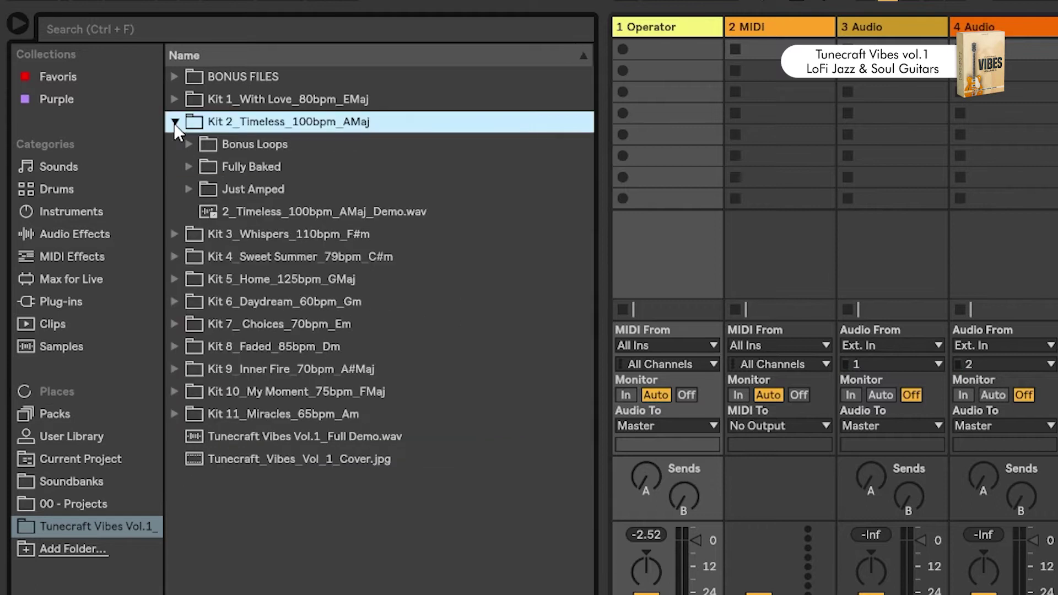
{"action": "left_click", "coordinate": [190, 165]}
{"action": "left_click", "coordinate": [409, 187]}
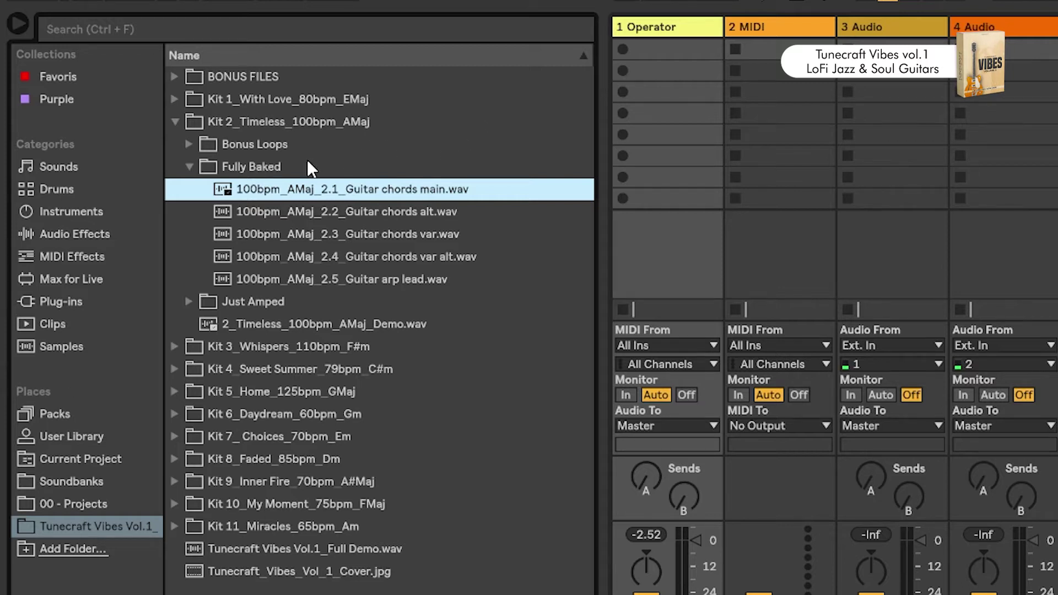
{"action": "left_click", "coordinate": [259, 168]}
{"action": "key", "text": "Down"}
{"action": "key", "text": "Down"}
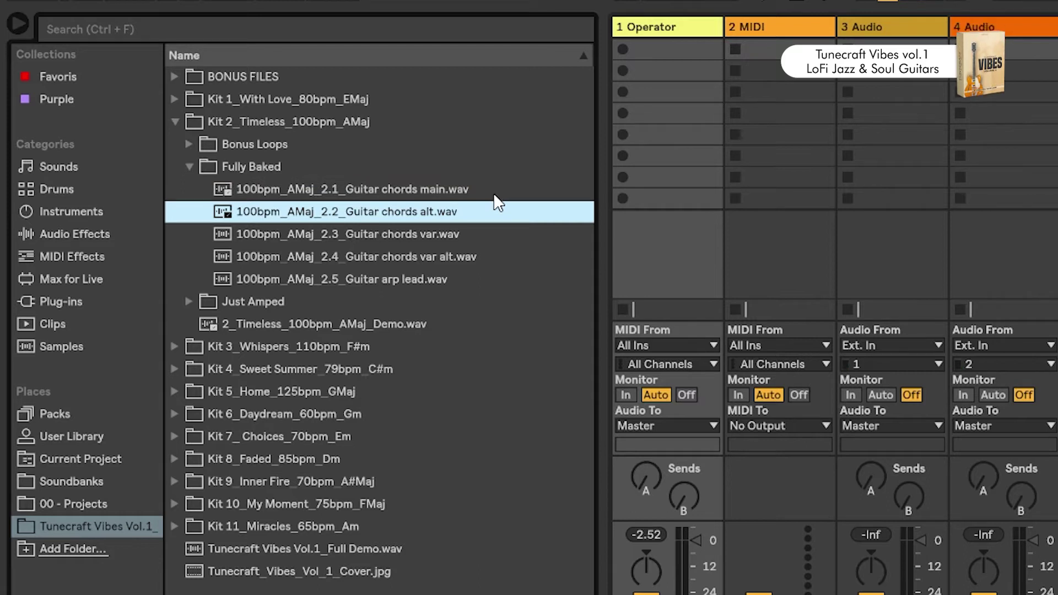
{"action": "left_click", "coordinate": [399, 172]}
{"action": "left_click", "coordinate": [404, 204]}
{"action": "left_click", "coordinate": [429, 234]}
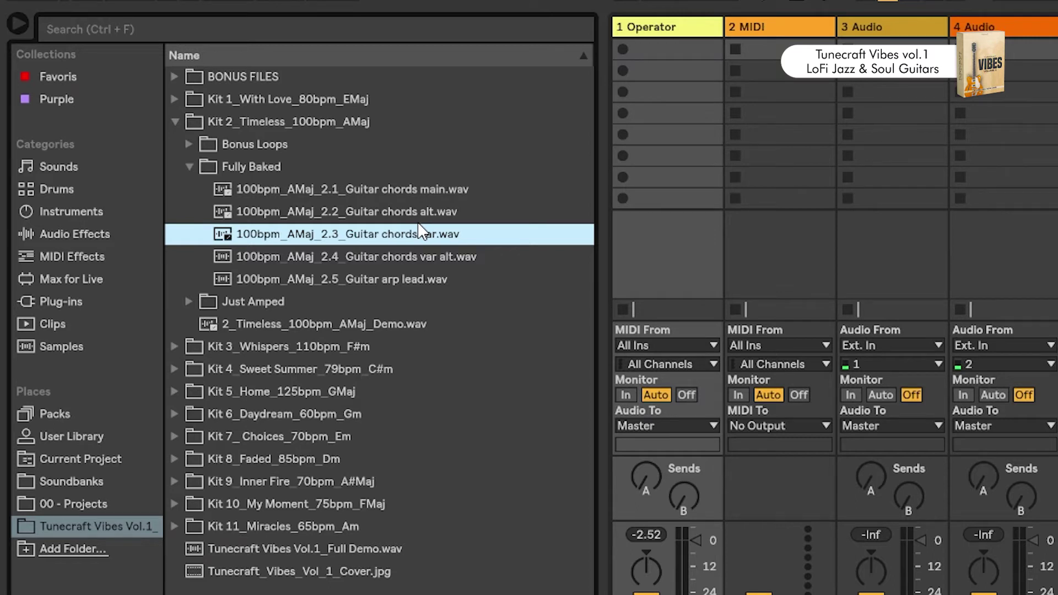
Open Kit 2's Bonus Loops and preview the 2.7 keys main and 2.8 bass main loops
{"action": "left_click", "coordinate": [255, 170]}
{"action": "left_click", "coordinate": [269, 144]}
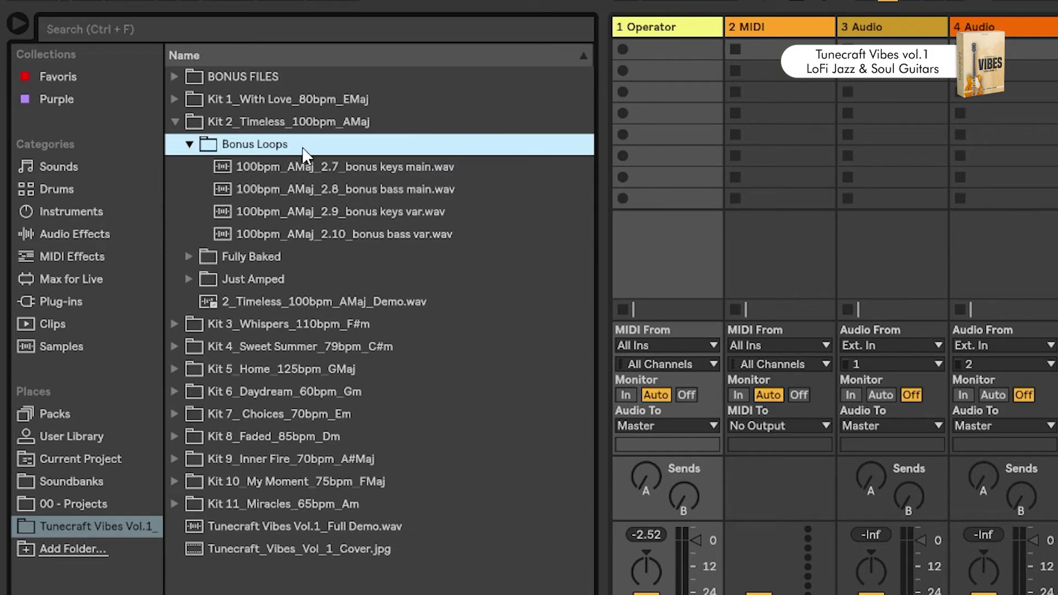
{"action": "left_click", "coordinate": [315, 167]}
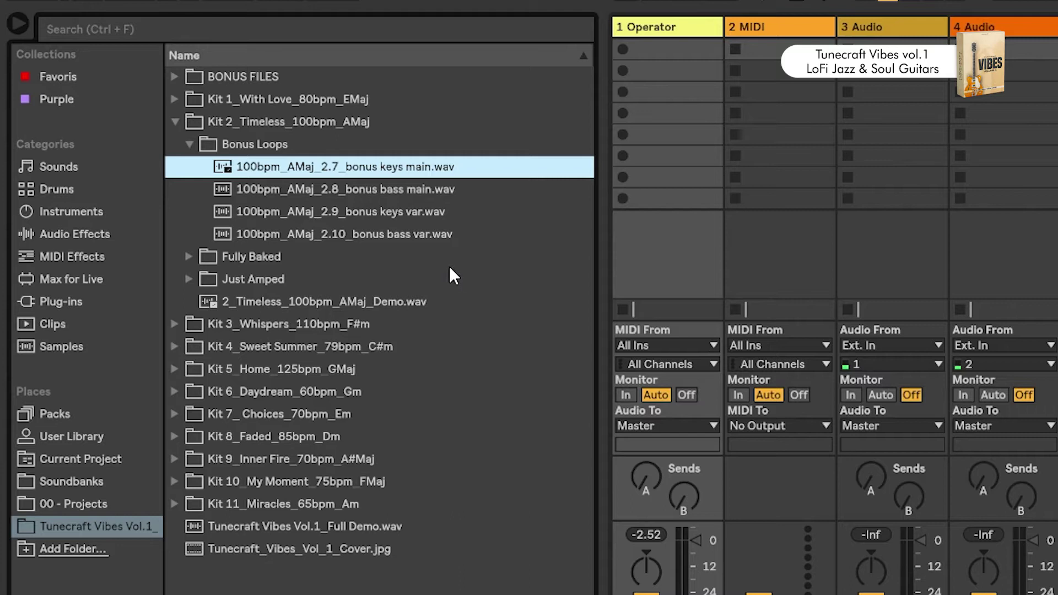
{"action": "left_click", "coordinate": [409, 193]}
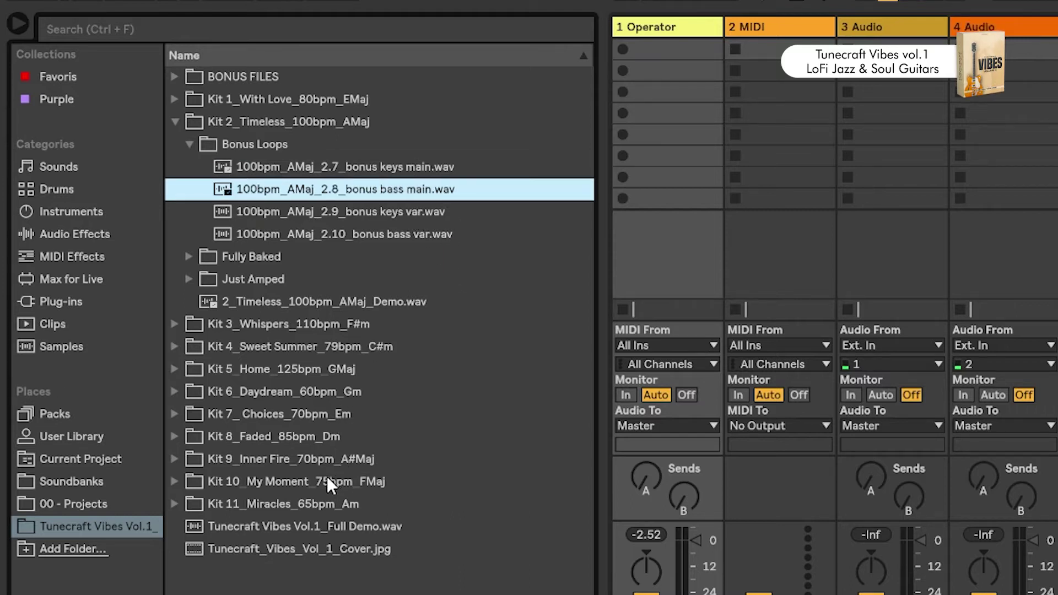
In BONUS FILES > 6 Drum Loops_LoFi, preview the 79bpm loop 1, 100bpm loop 4 and 110bpm loop 6
{"action": "left_click", "coordinate": [175, 76]}
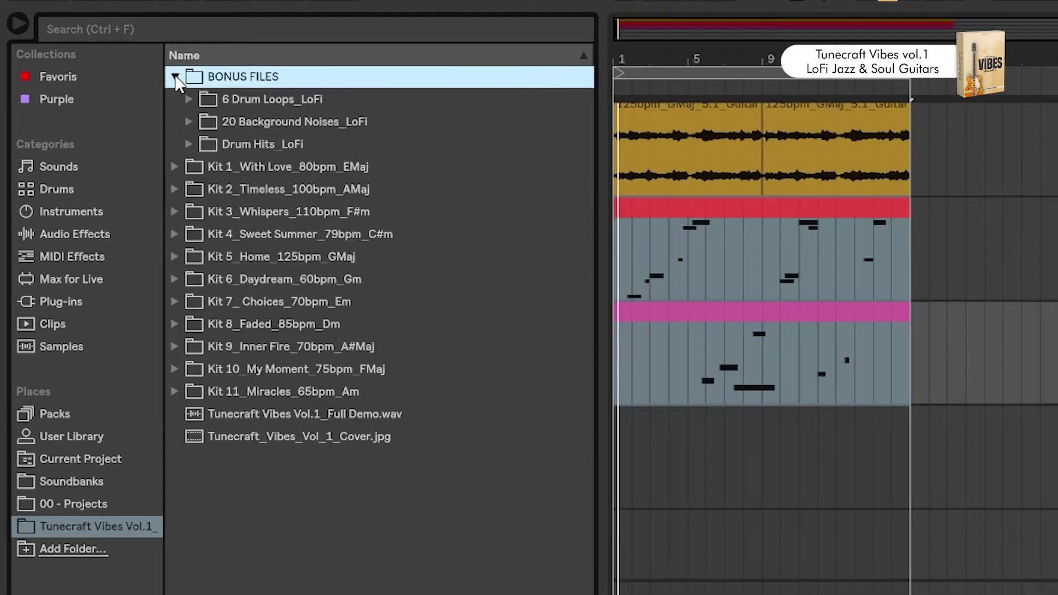
{"action": "left_click", "coordinate": [209, 100]}
{"action": "left_click", "coordinate": [186, 102]}
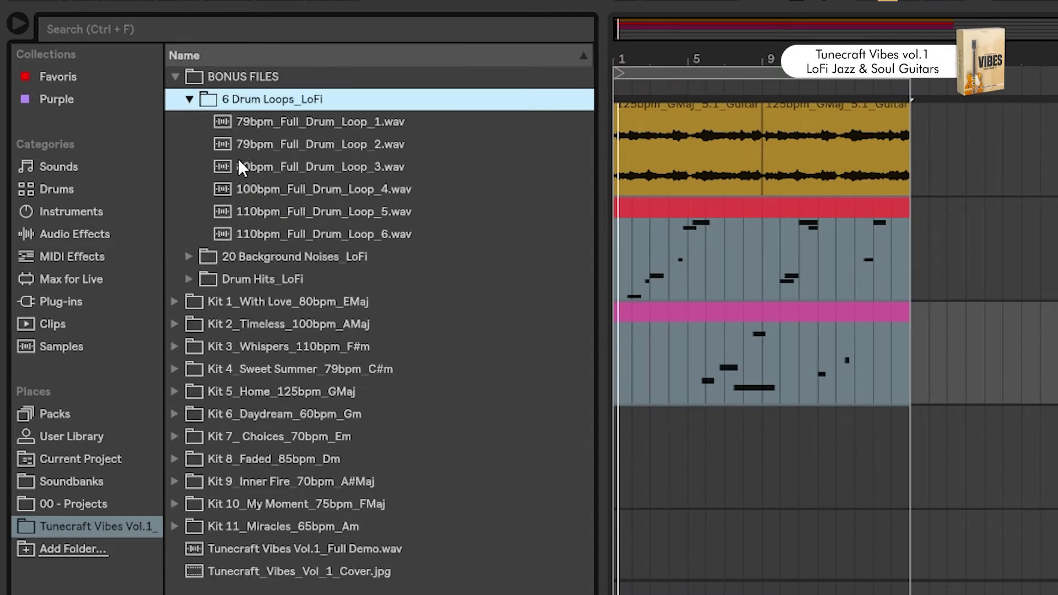
{"action": "left_click", "coordinate": [238, 125]}
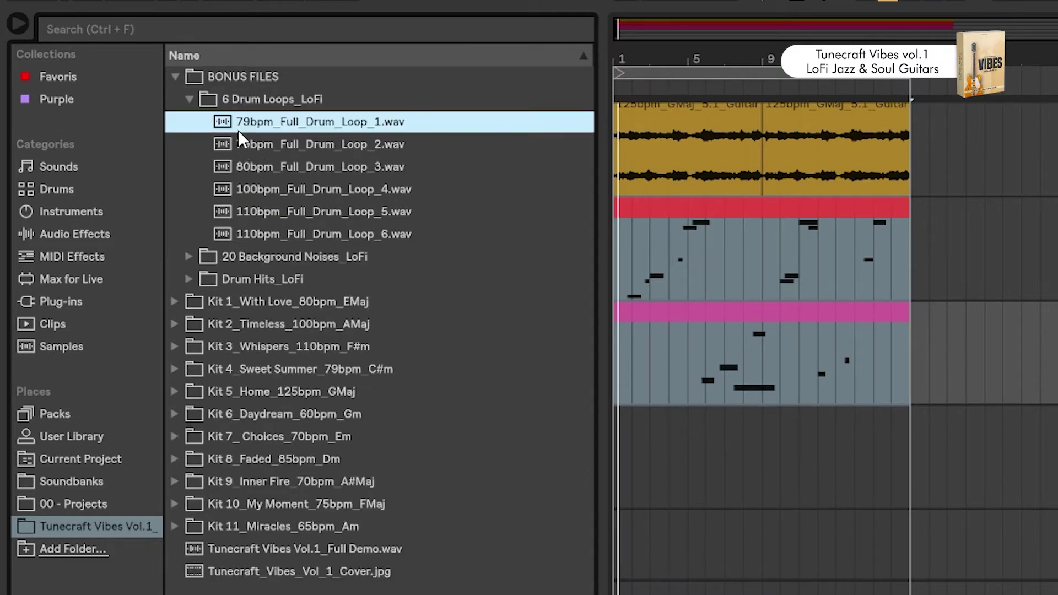
{"action": "left_click", "coordinate": [265, 190]}
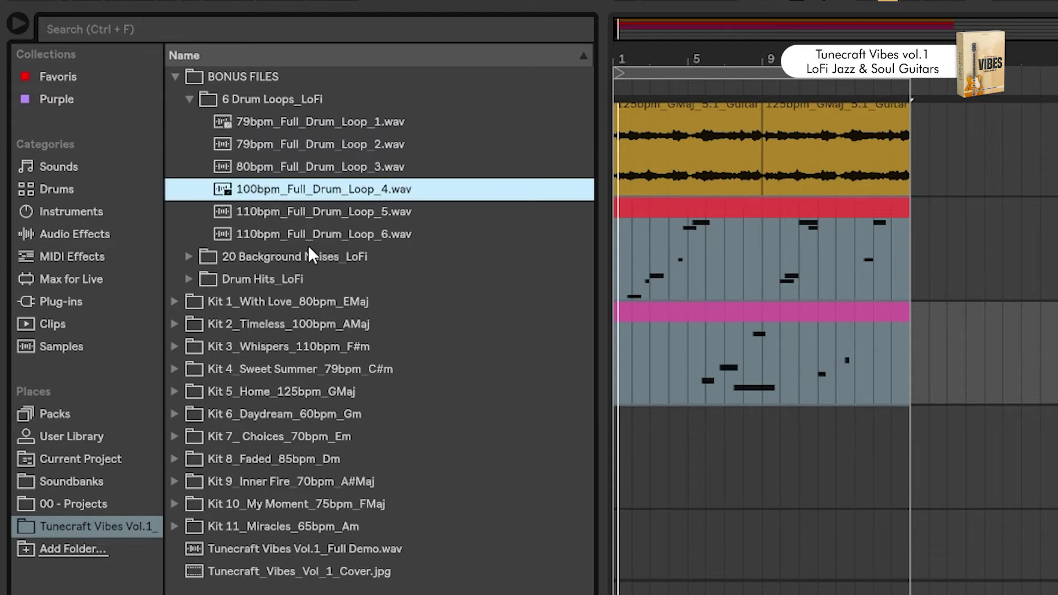
{"action": "left_click", "coordinate": [276, 232]}
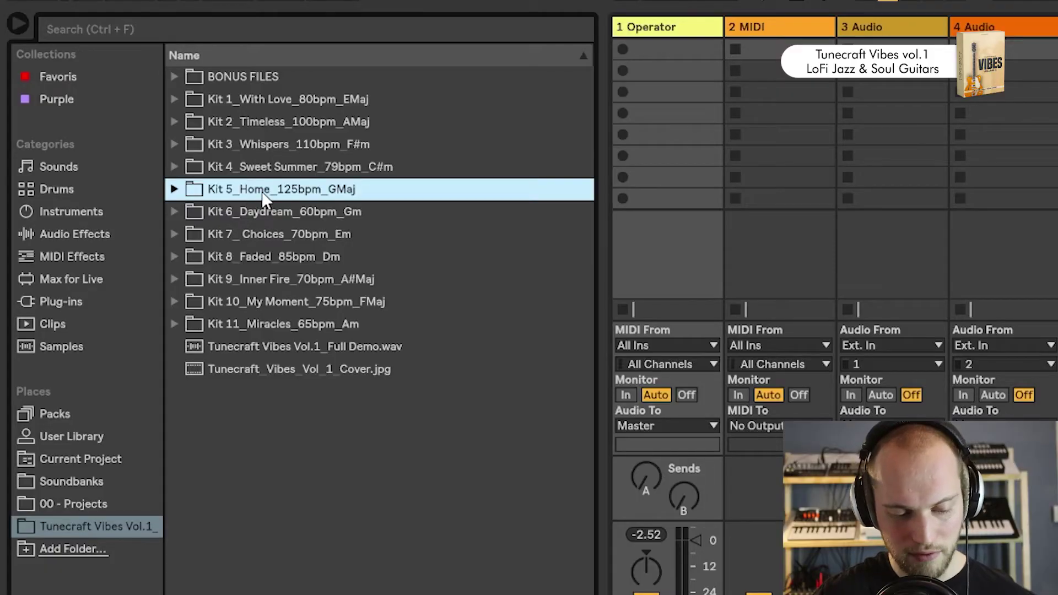
Preview the Kit 5_Home_125bpm_GMaj demo, switch to Arrangement View, and expand its Fully Baked folder
{"action": "left_click", "coordinate": [262, 191]}
{"action": "key", "text": "Down"}
{"action": "key", "text": "Down"}
{"action": "key", "text": "Down"}
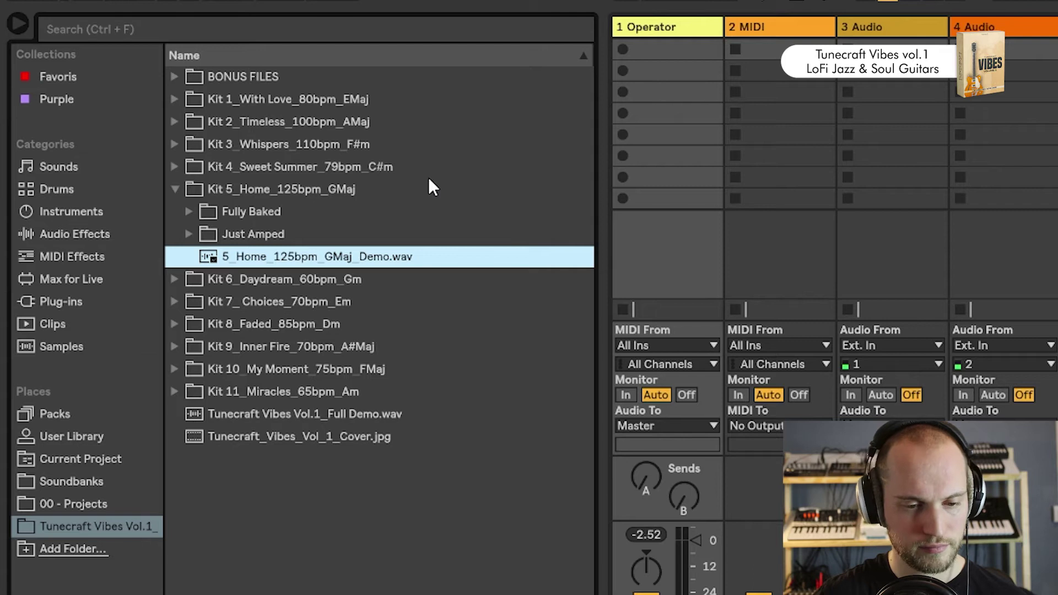
{"action": "left_click", "coordinate": [262, 187]}
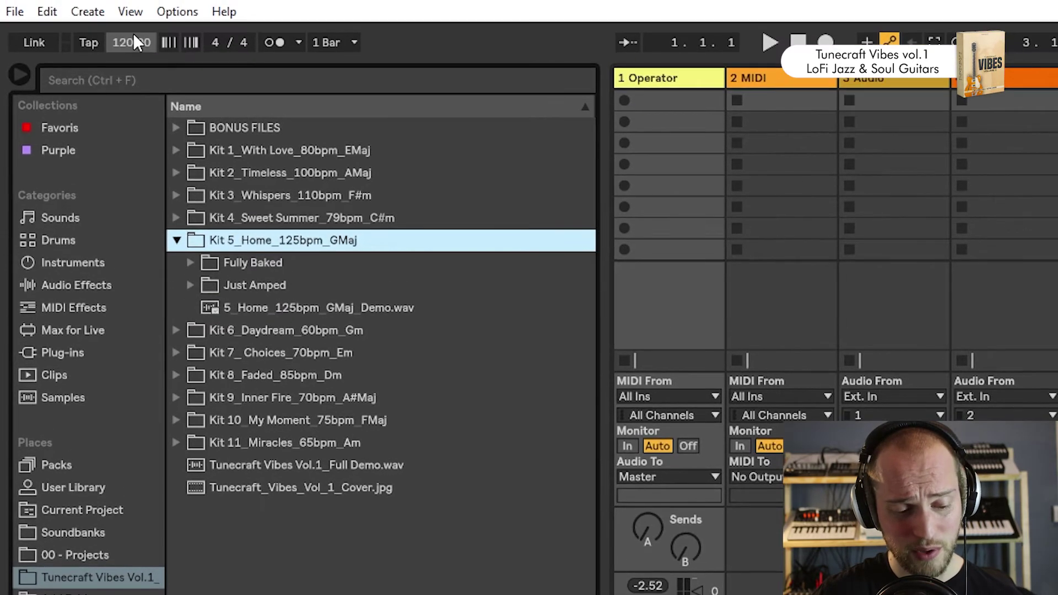
{"action": "left_click", "coordinate": [132, 0]}
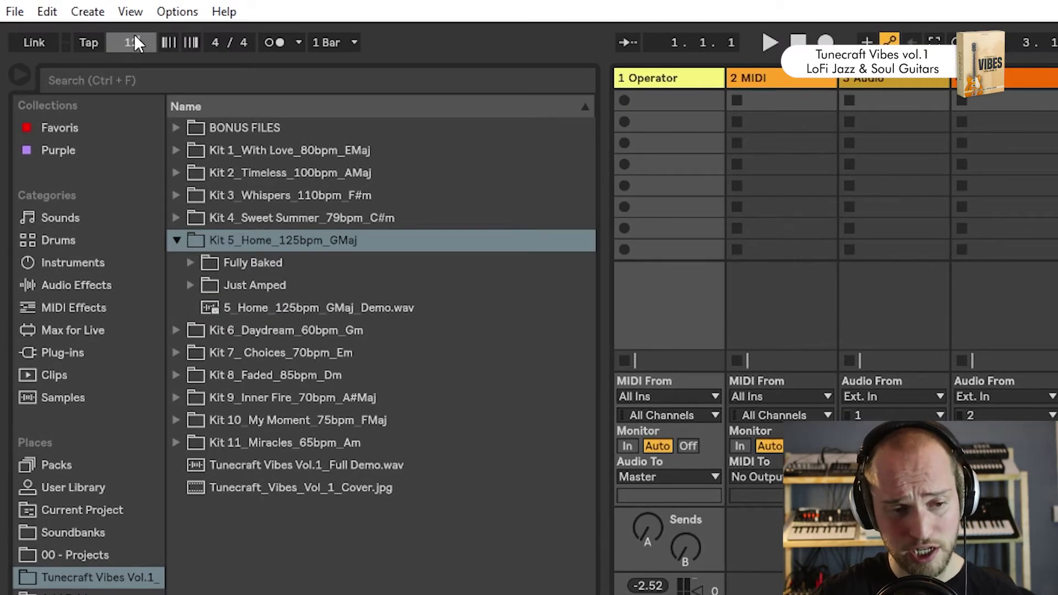
{"action": "left_click", "coordinate": [205, 262]}
{"action": "left_click", "coordinate": [190, 262]}
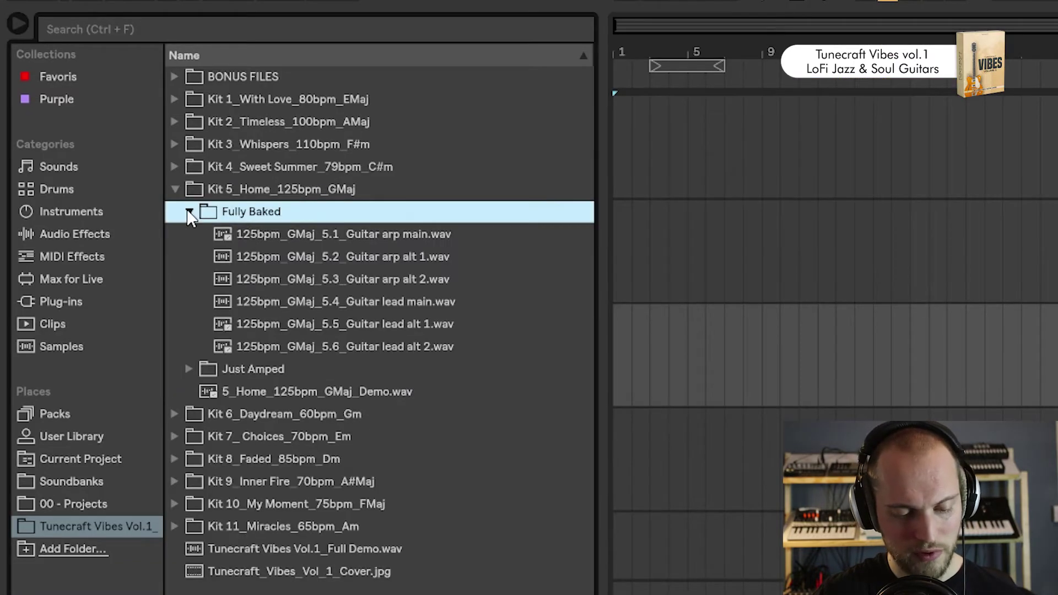
Drop 125bpm_GMaj_5.1_Guitar arp main.wav on track 1 at bar 1 and play the arrangement
{"action": "left_click_drag", "start_coordinate": [269, 239], "coordinate": [622, 177]}
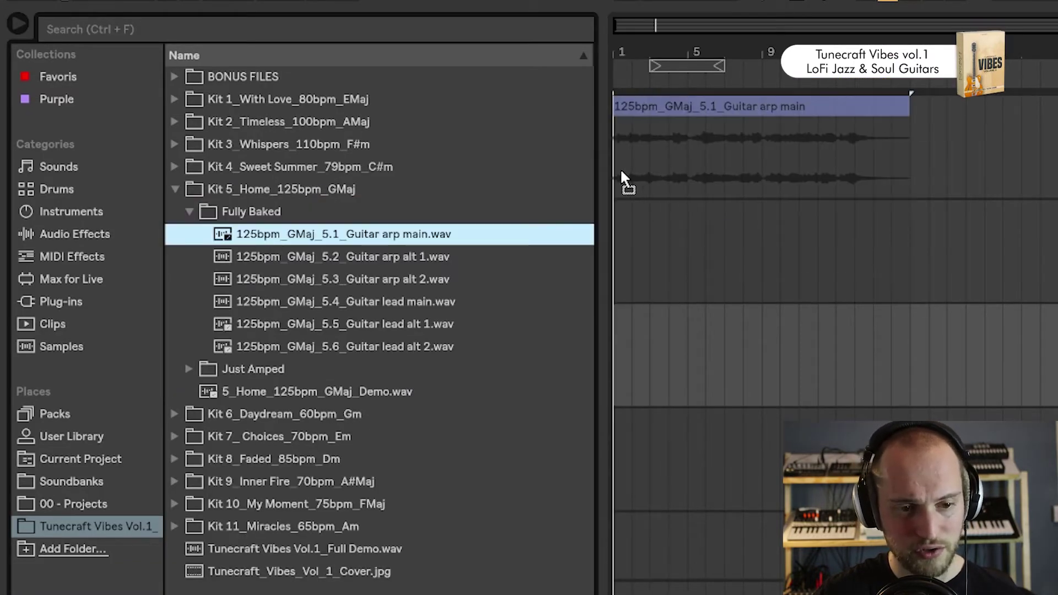
{"action": "left_click_drag", "start_coordinate": [687, 175], "coordinate": [687, 176]}
{"action": "key", "text": "space"}
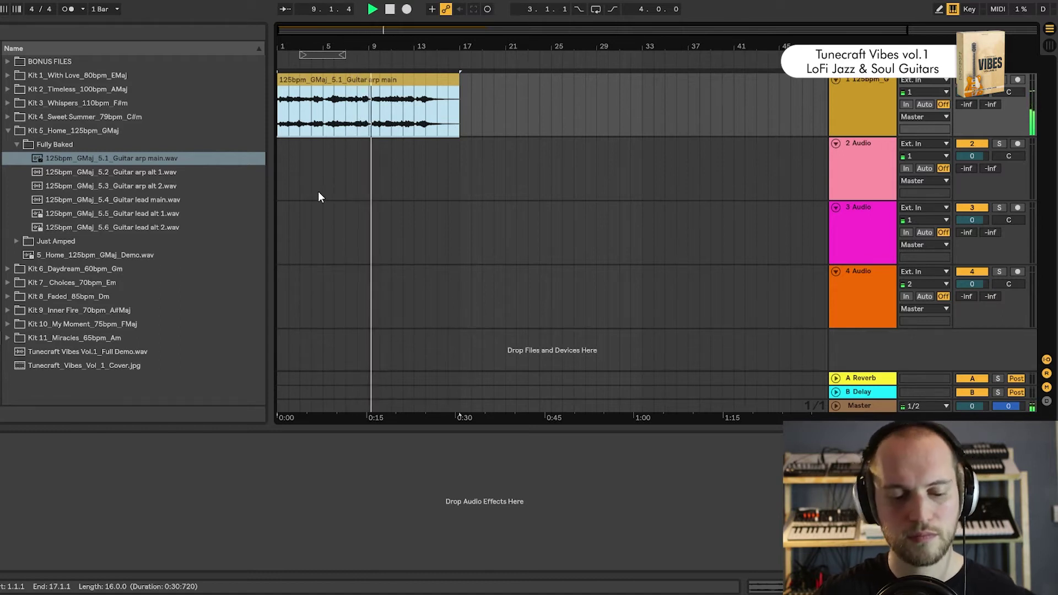
Stop playback, delete the clip's second half from bar 9, and duplicate the remaining eight bars
{"action": "key", "text": "space"}
{"action": "left_click_drag", "start_coordinate": [368, 113], "coordinate": [468, 117]}
{"action": "key", "text": "Delete"}
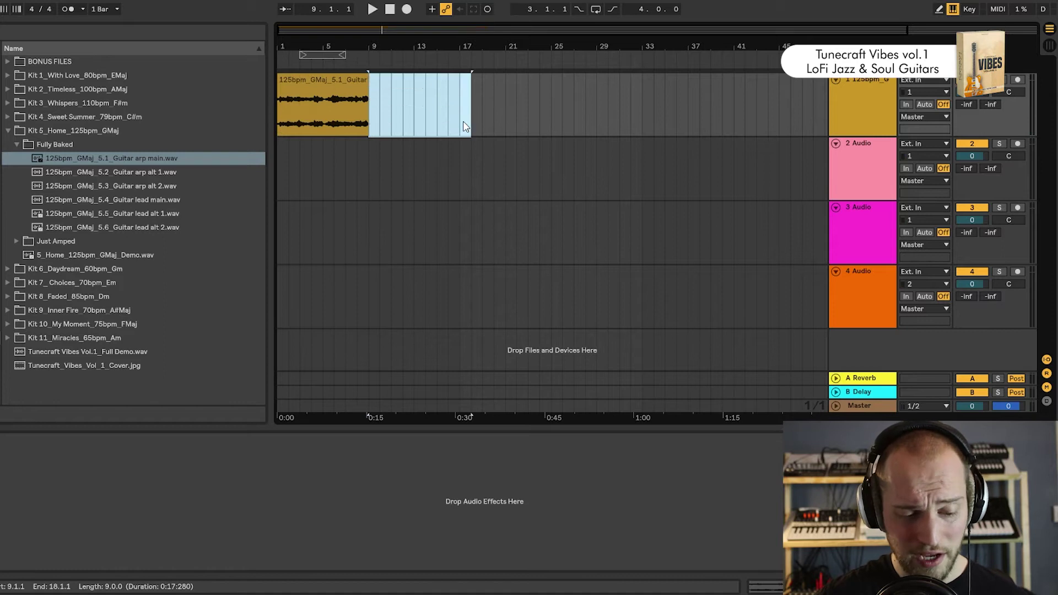
{"action": "left_click", "coordinate": [346, 83]}
{"action": "key", "text": "ctrl+d"}
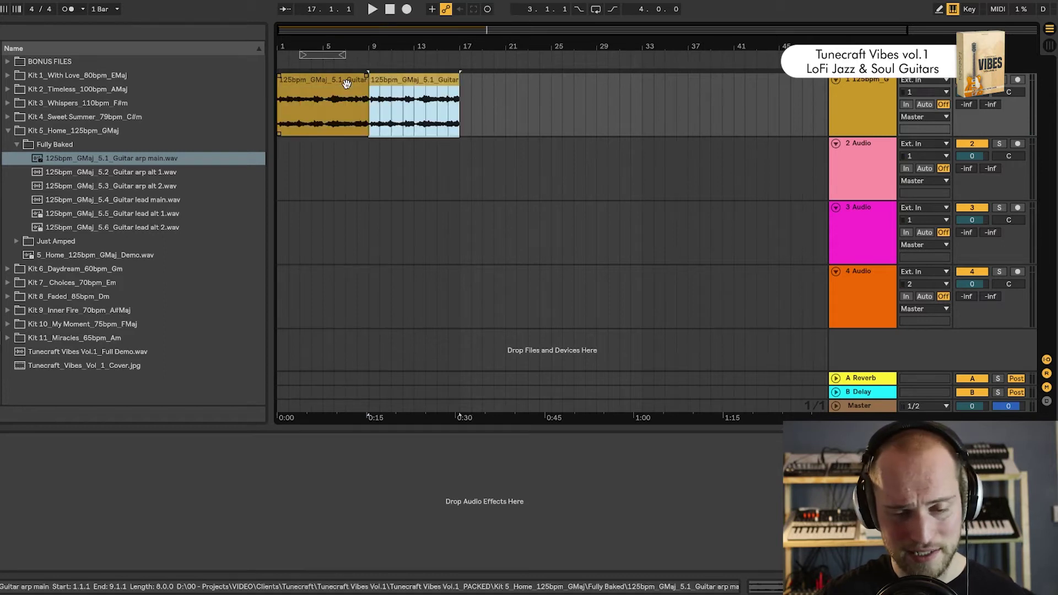
Turn on Warp for both guitar clips, transpose them to -2 st, and play them back
{"action": "key", "text": "ctrl+a"}
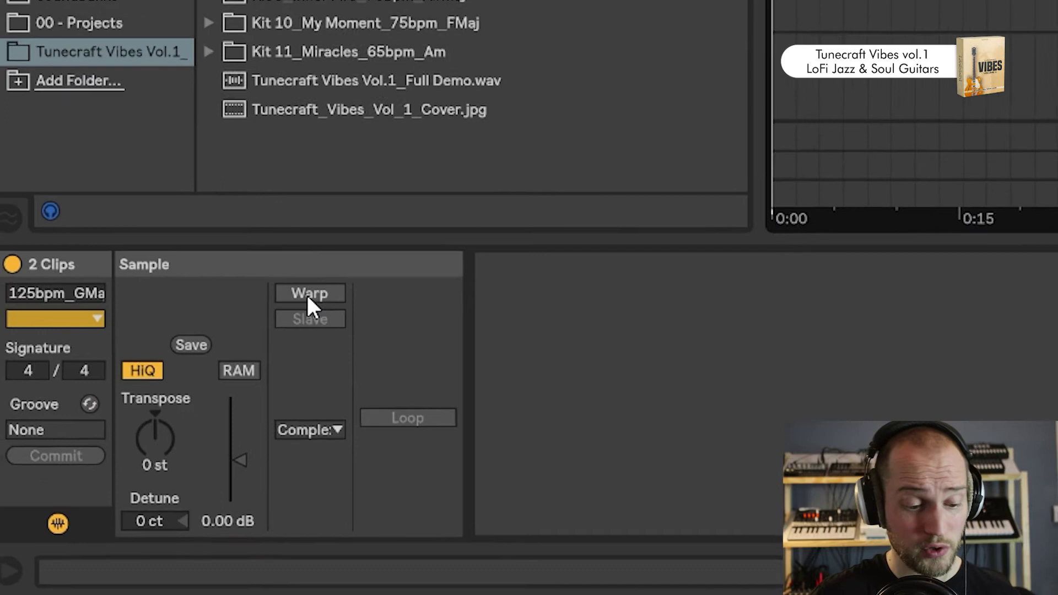
{"action": "left_click", "coordinate": [92, 430]}
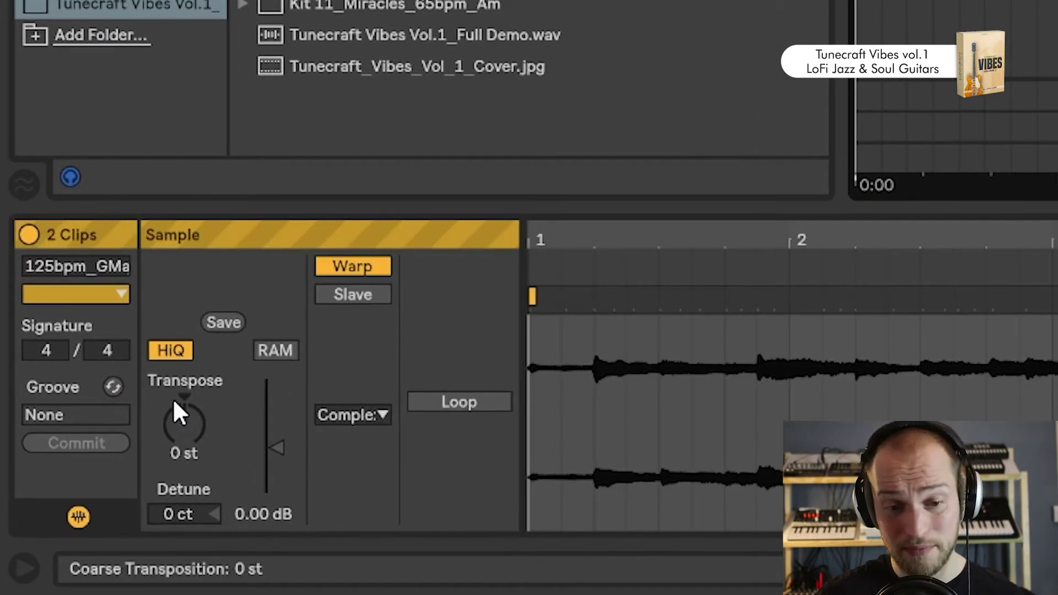
{"action": "left_click_drag", "start_coordinate": [179, 420], "coordinate": [180, 428]}
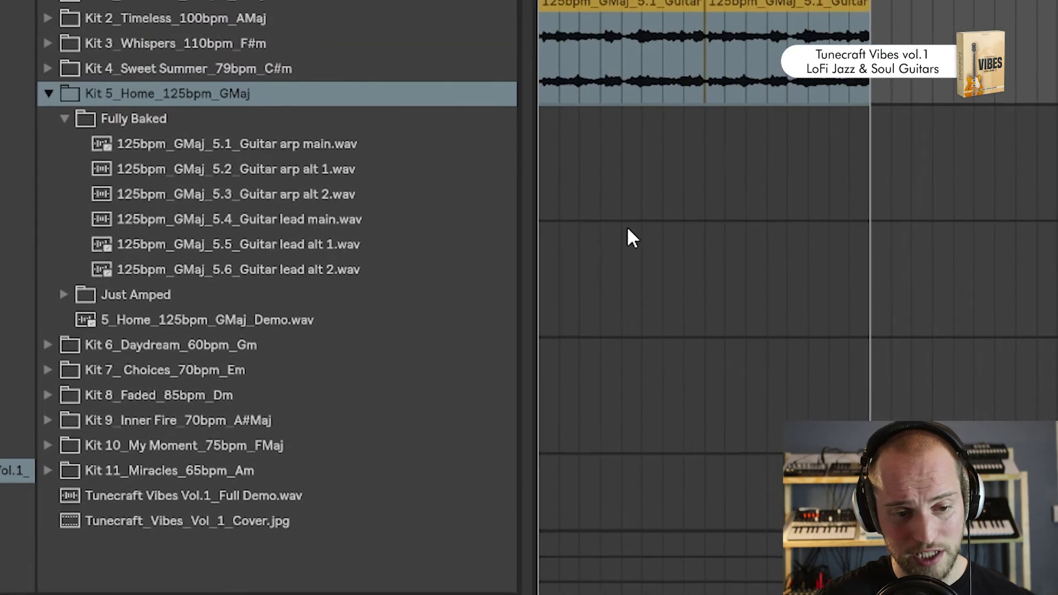
{"action": "key", "text": "space"}
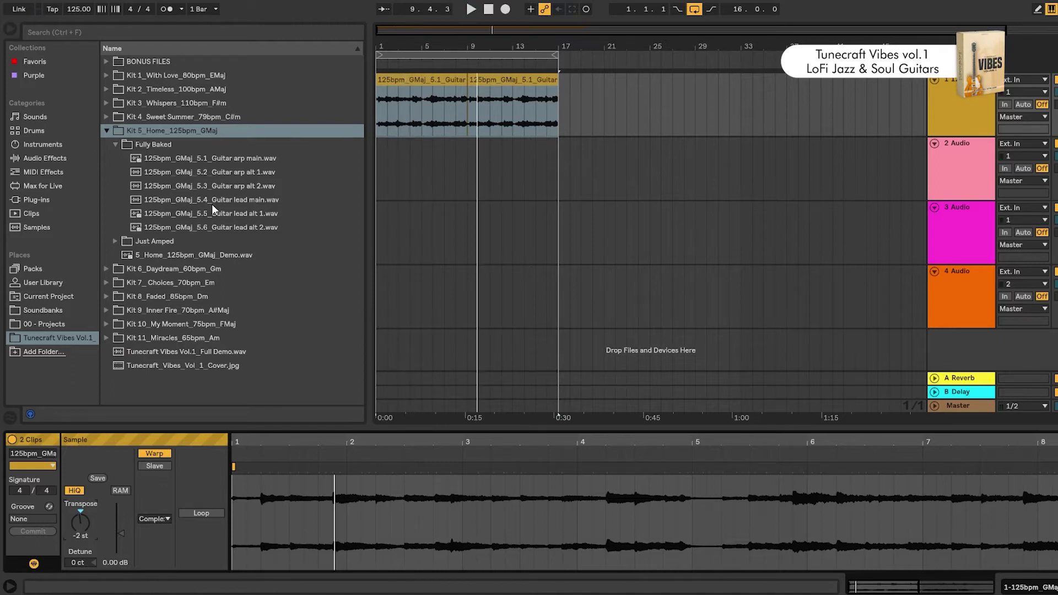
Preview the 5.4 Guitar lead main and 5.6 Guitar lead alt 2 loops, then stop the preview
{"action": "left_click", "coordinate": [216, 201]}
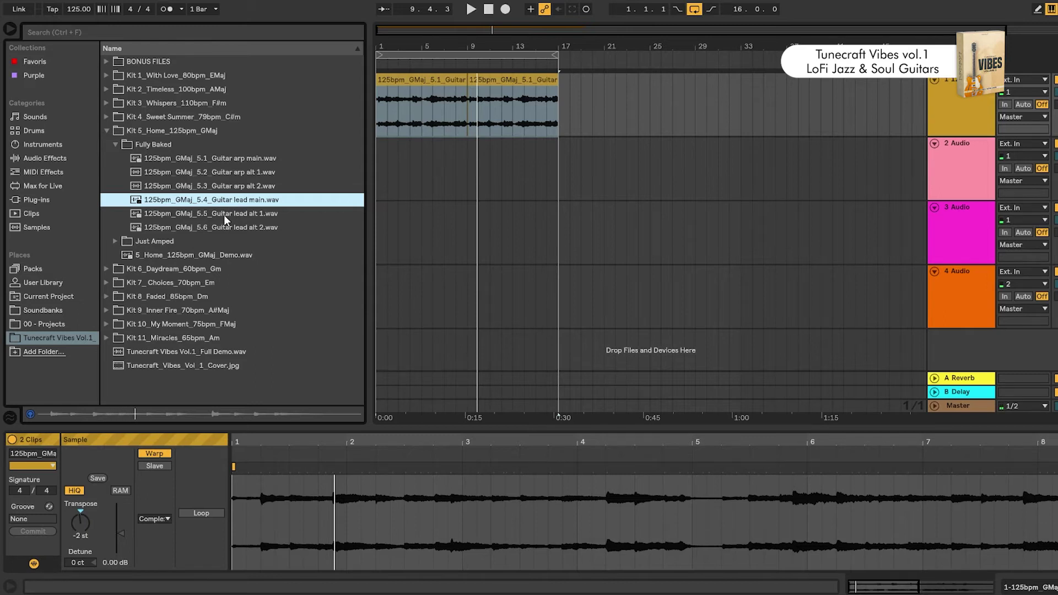
{"action": "left_click", "coordinate": [233, 229]}
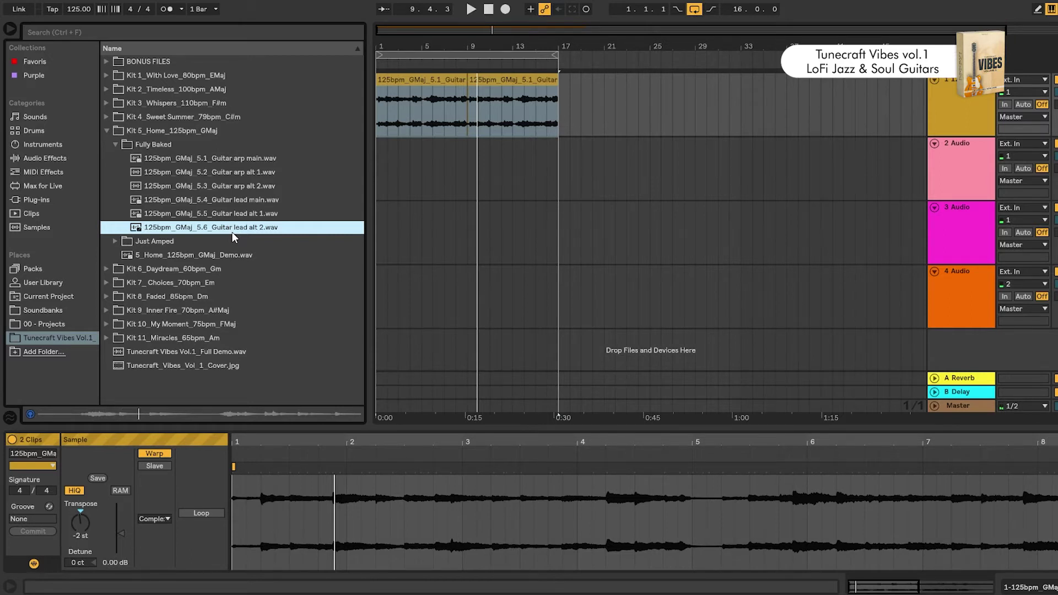
{"action": "left_click", "coordinate": [150, 147]}
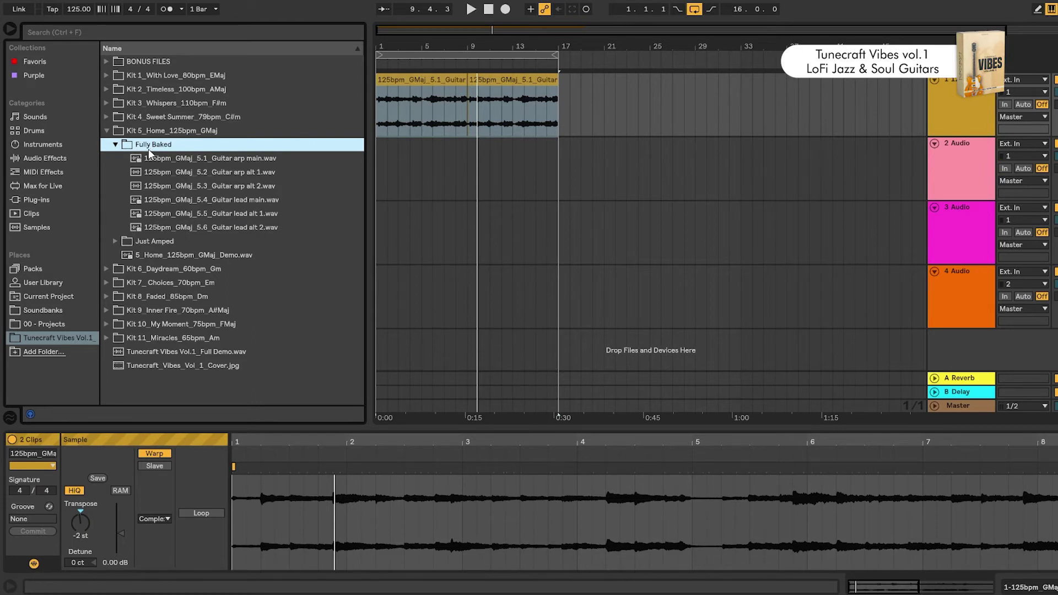
Add two MIDI tracks and load Simpler with the 5.6 Guitar lead alt 2 loop
{"action": "key", "text": "ctrl+shift+t"}
{"action": "key", "text": "ctrl+shift+t"}
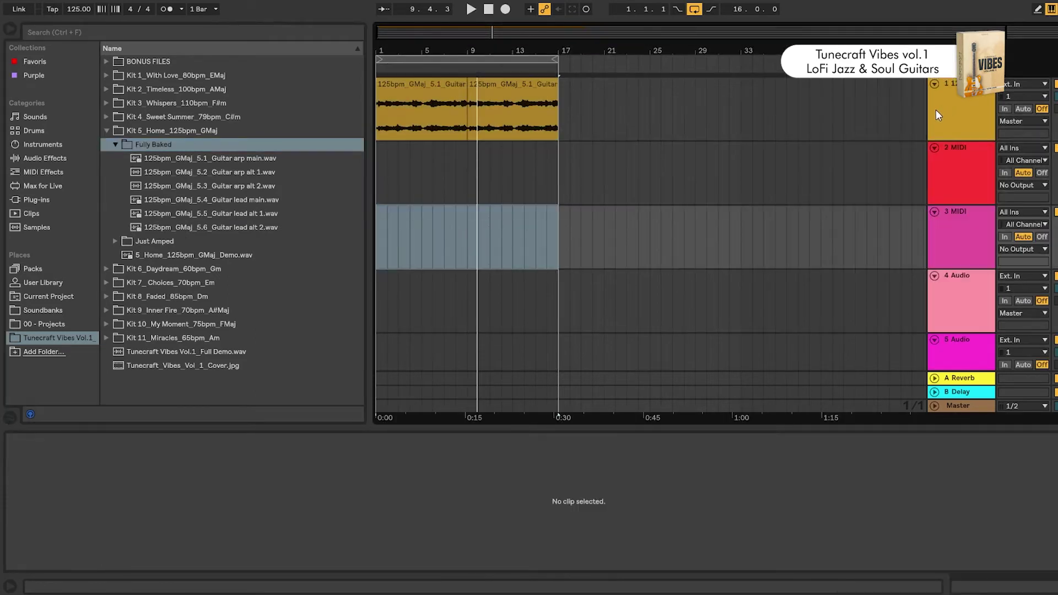
{"action": "left_click_drag", "start_coordinate": [138, 379], "coordinate": [440, 182]}
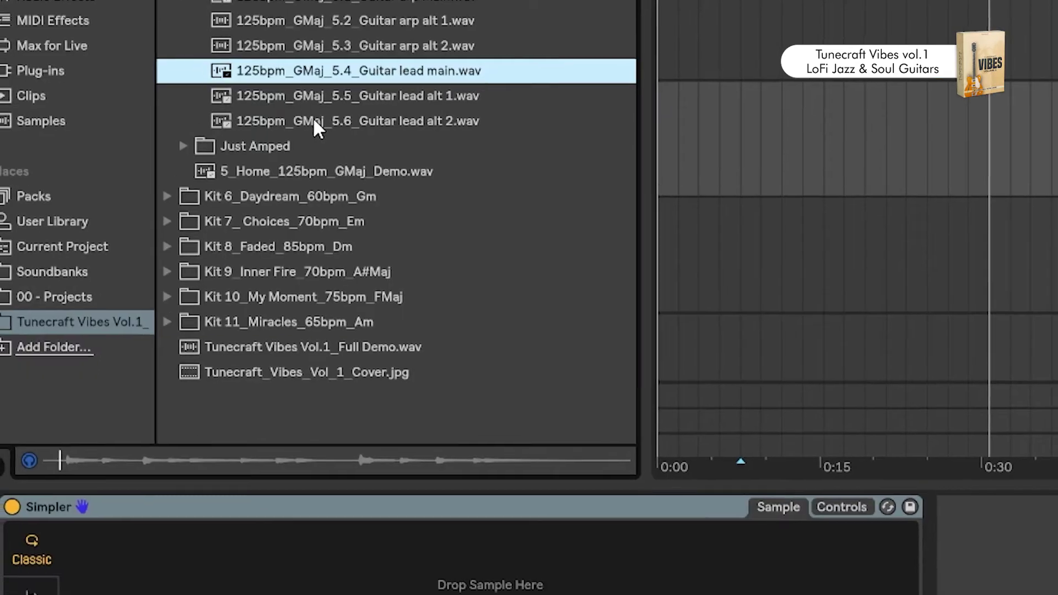
{"action": "left_click_drag", "start_coordinate": [314, 125], "coordinate": [444, 402]}
Transpose Simpler down 2 semitones and slice it by transients at 74% sensitivity
{"action": "left_click", "coordinate": [867, 308]}
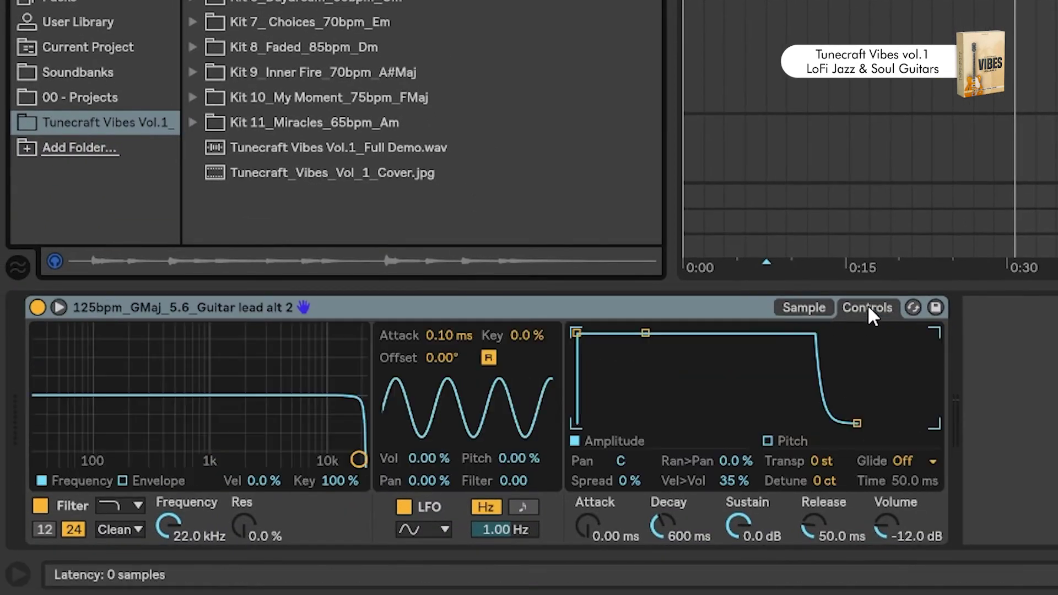
{"action": "left_click", "coordinate": [839, 460]}
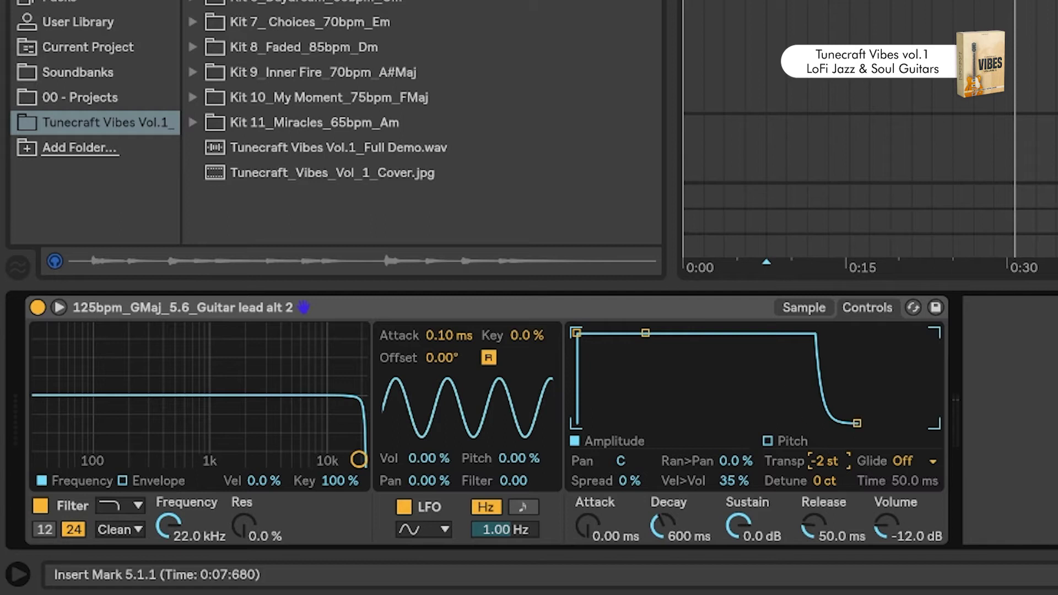
{"action": "left_click", "coordinate": [804, 308]}
{"action": "left_click", "coordinate": [56, 473]}
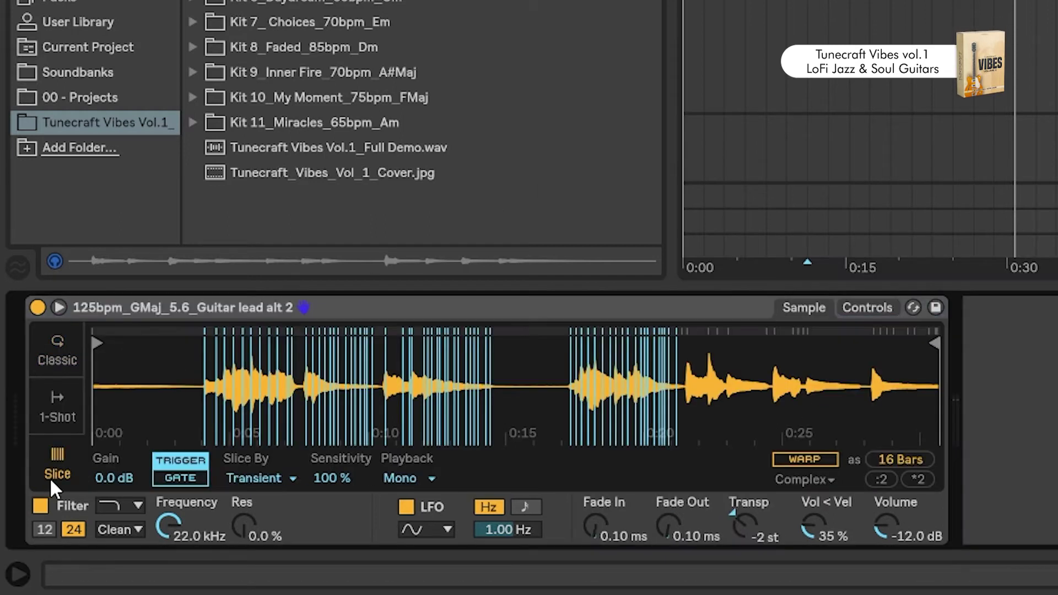
{"action": "left_click_drag", "start_coordinate": [330, 482], "coordinate": [331, 505]}
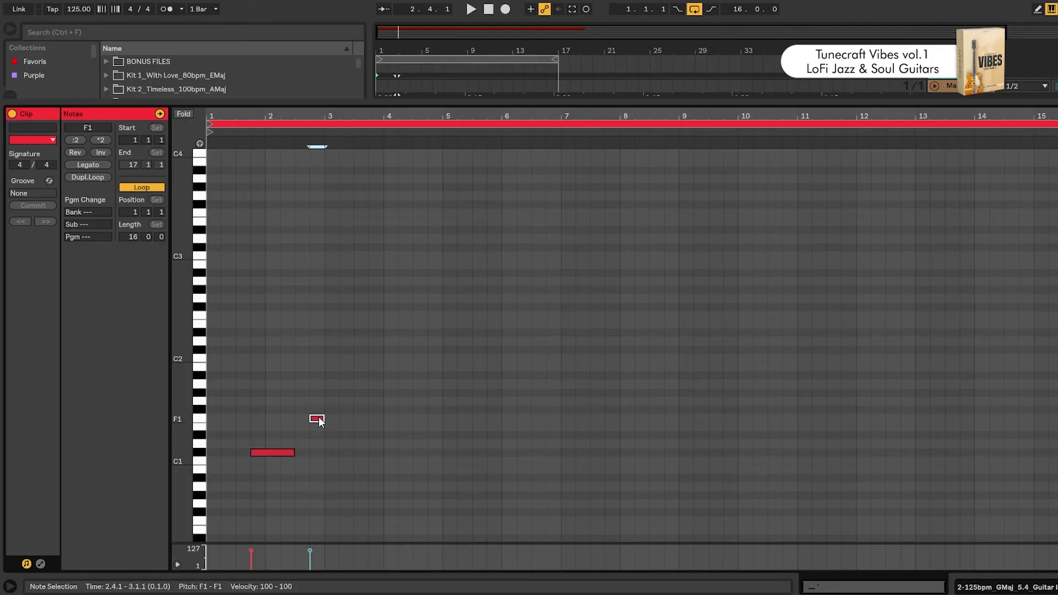
In the red clip, lower the F1 note to E1, add a D#2 note near bar 5, and play it
{"action": "left_click_drag", "start_coordinate": [318, 419], "coordinate": [368, 418]}
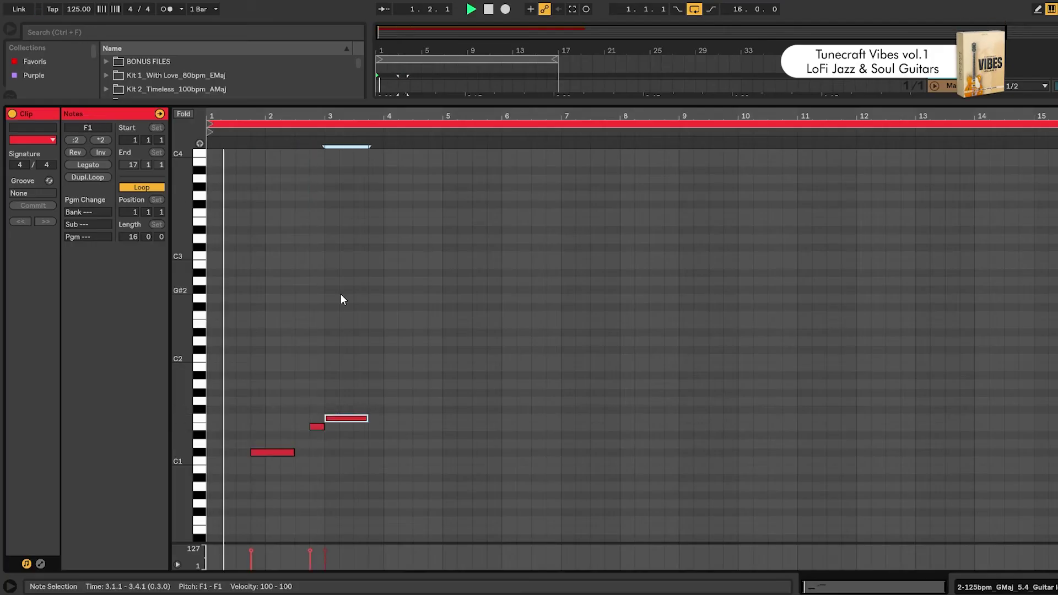
{"action": "left_click", "coordinate": [420, 393]}
{"action": "left_click_drag", "start_coordinate": [431, 341], "coordinate": [508, 332]}
{"action": "key", "text": "space"}
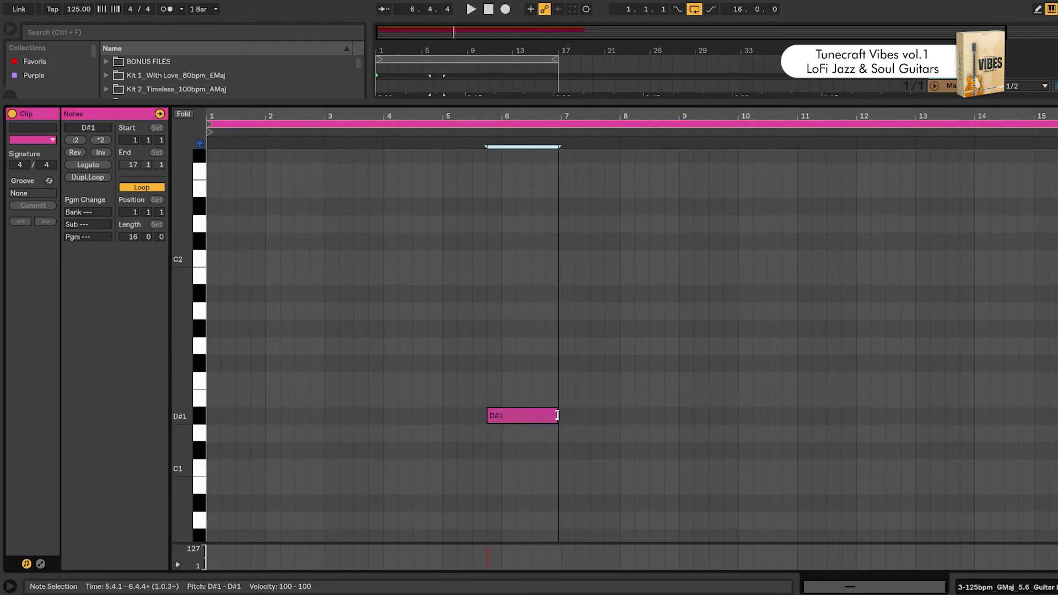
Write the pink low melody with D#1, F1, D1, A#1, E1 and F#1 notes, then play it back
{"action": "left_click_drag", "start_coordinate": [557, 415], "coordinate": [531, 415]}
{"action": "left_click_drag", "start_coordinate": [546, 380], "coordinate": [604, 380]}
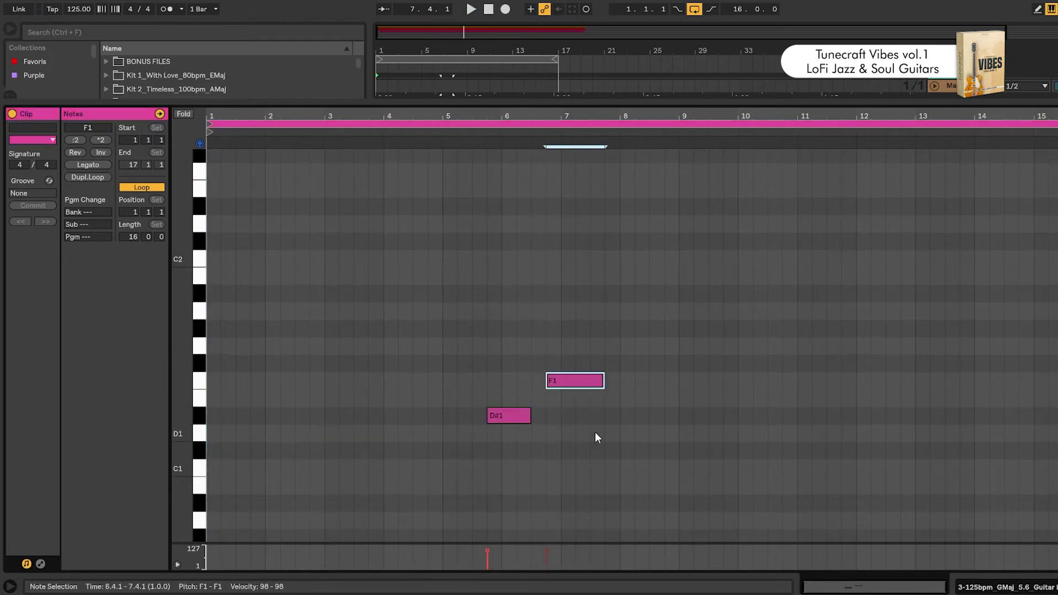
{"action": "left_click_drag", "start_coordinate": [591, 433], "coordinate": [721, 432]}
{"action": "left_click_drag", "start_coordinate": [651, 293], "coordinate": [677, 293]}
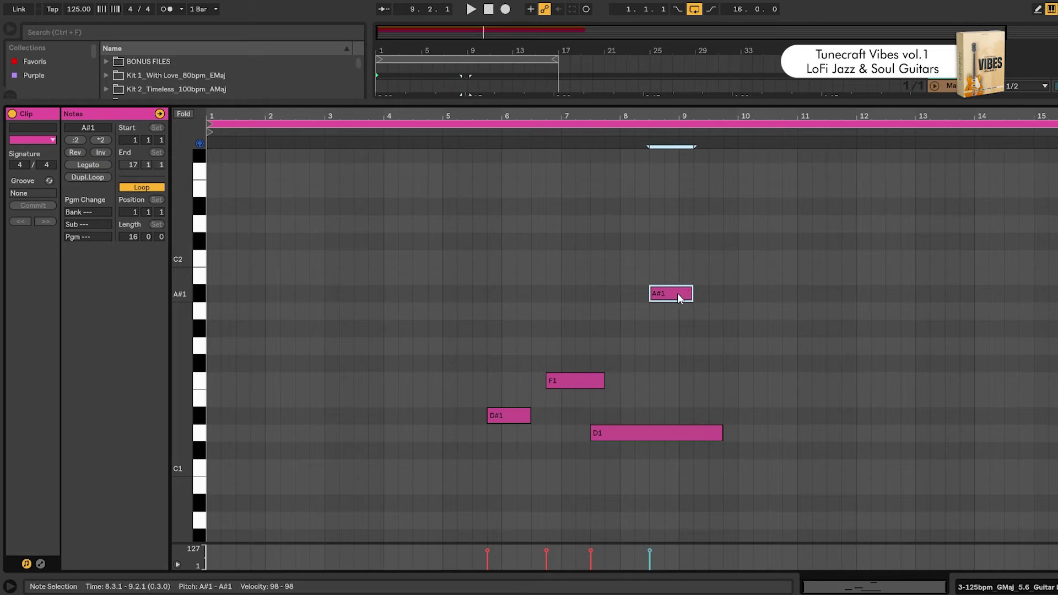
{"action": "left_click_drag", "start_coordinate": [858, 398], "coordinate": [884, 398]}
{"action": "double_click", "coordinate": [950, 363]}
{"action": "key", "text": "space"}
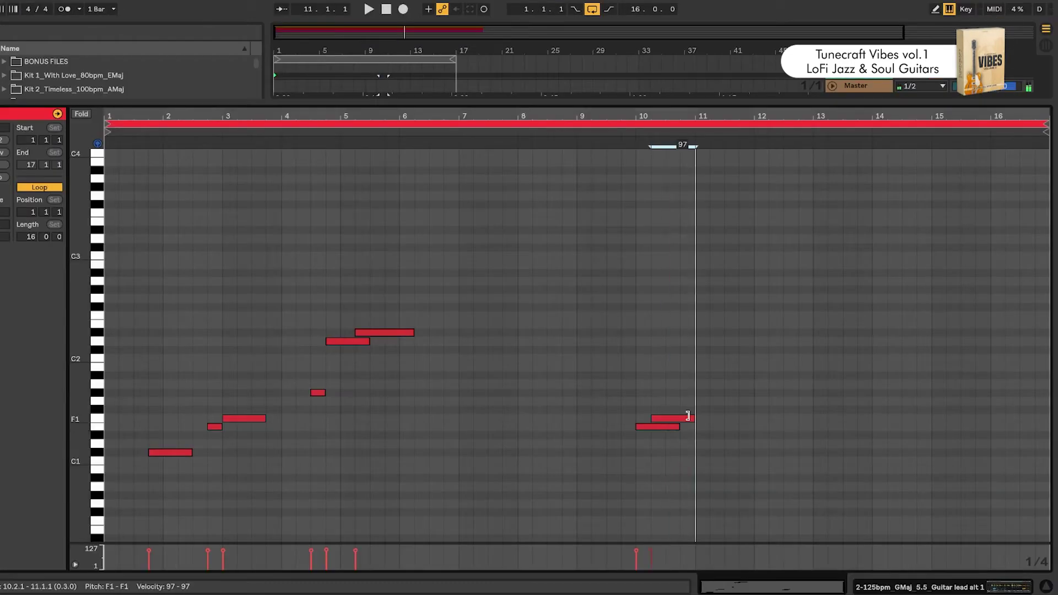
Raise the bar-11 note to D#2, add notes near bars 11, 14.5 and 15, and play back
{"action": "left_click_drag", "start_coordinate": [685, 415], "coordinate": [748, 333]}
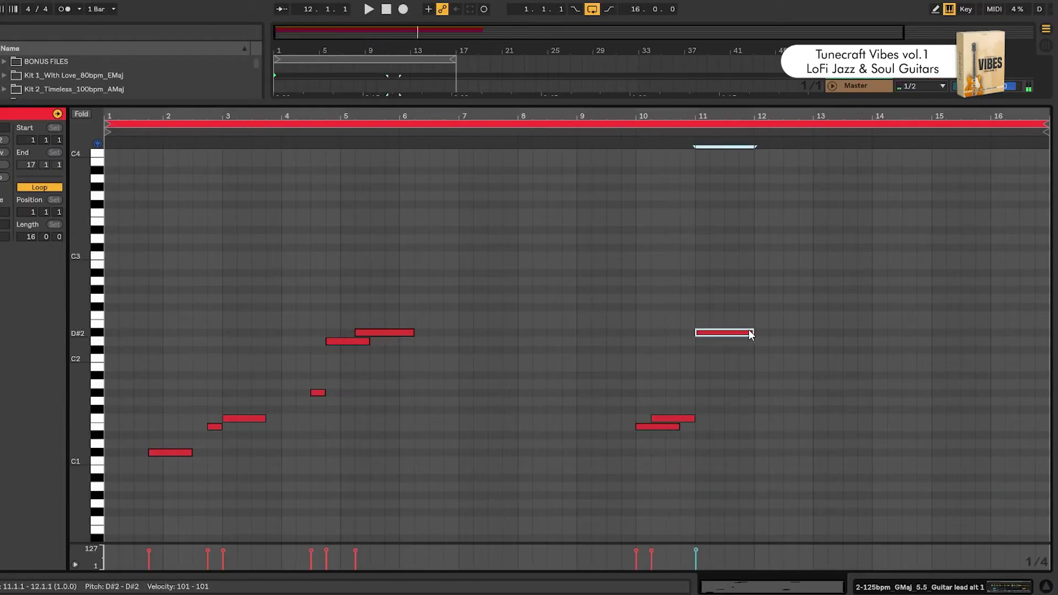
{"action": "double_click", "coordinate": [738, 341]}
{"action": "double_click", "coordinate": [916, 392]}
{"action": "double_click", "coordinate": [943, 333]}
{"action": "key", "text": "space"}
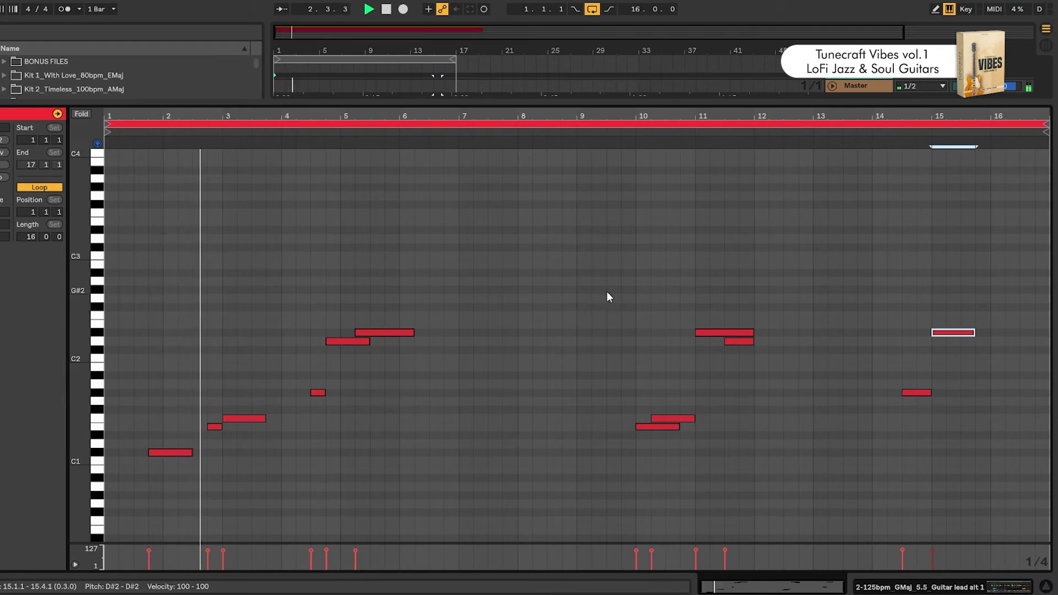
Select both the red and pink clips and expand the note editor to full height
{"action": "left_click_drag", "start_coordinate": [526, 104], "coordinate": [539, 243]}
{"action": "left_click", "coordinate": [364, 136]}
{"action": "left_click", "coordinate": [364, 160], "text": "shift"}
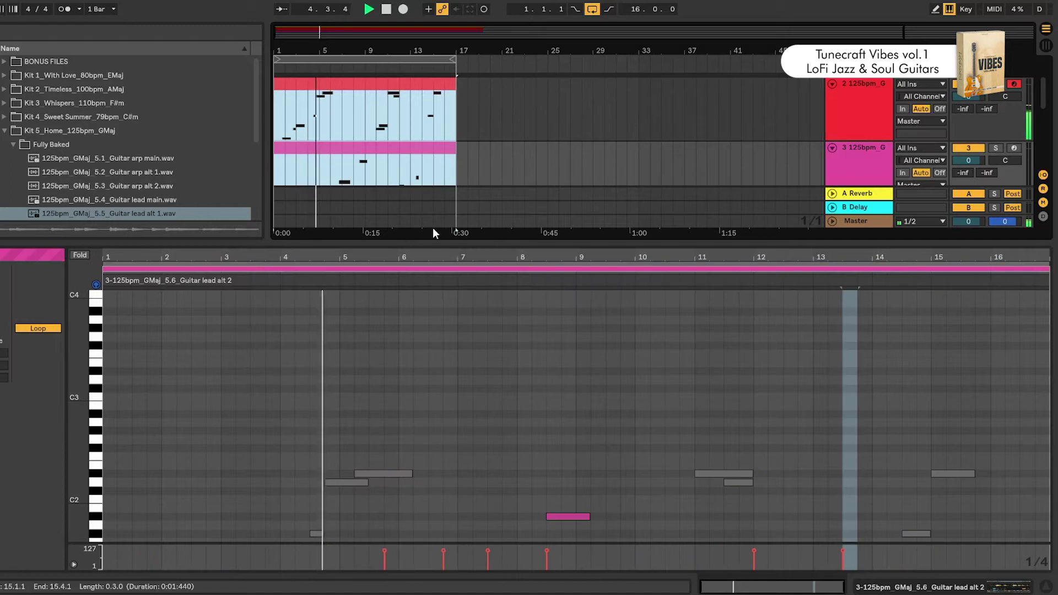
{"action": "left_click_drag", "start_coordinate": [459, 242], "coordinate": [458, 31]}
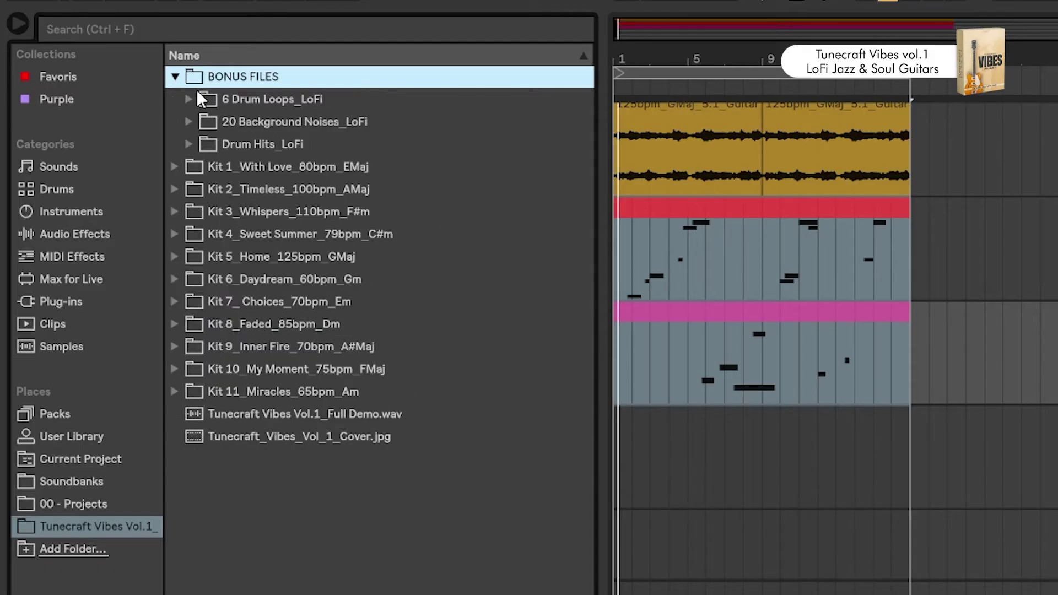
Preview the 79bpm loop and 100bpm_Full_Drum_Loop_4 in the 6 Drum Loops_LoFi folder
{"action": "left_click", "coordinate": [203, 102]}
{"action": "key", "text": "Right"}
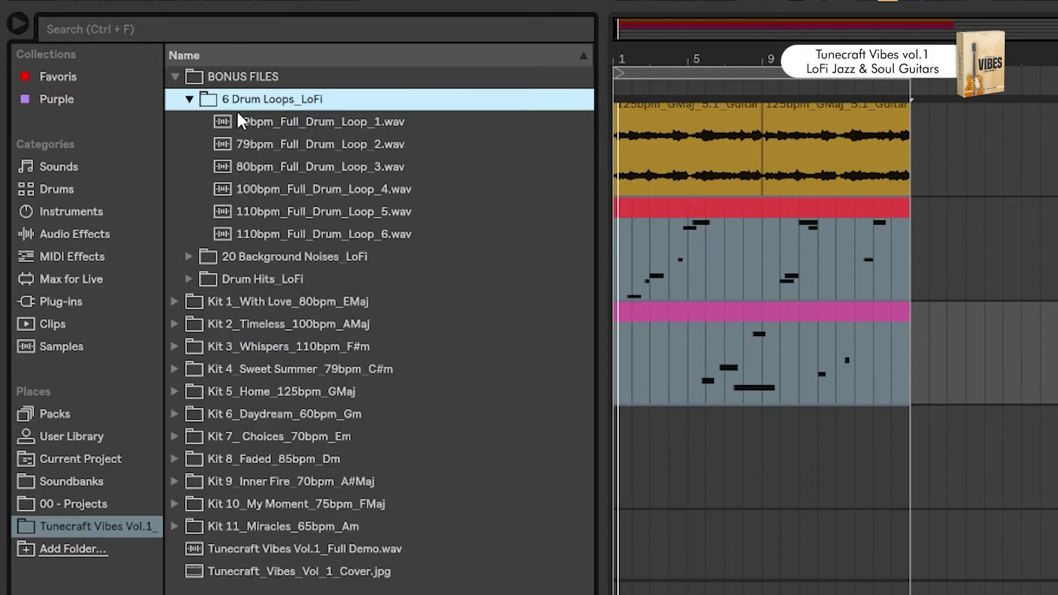
{"action": "left_click", "coordinate": [237, 129]}
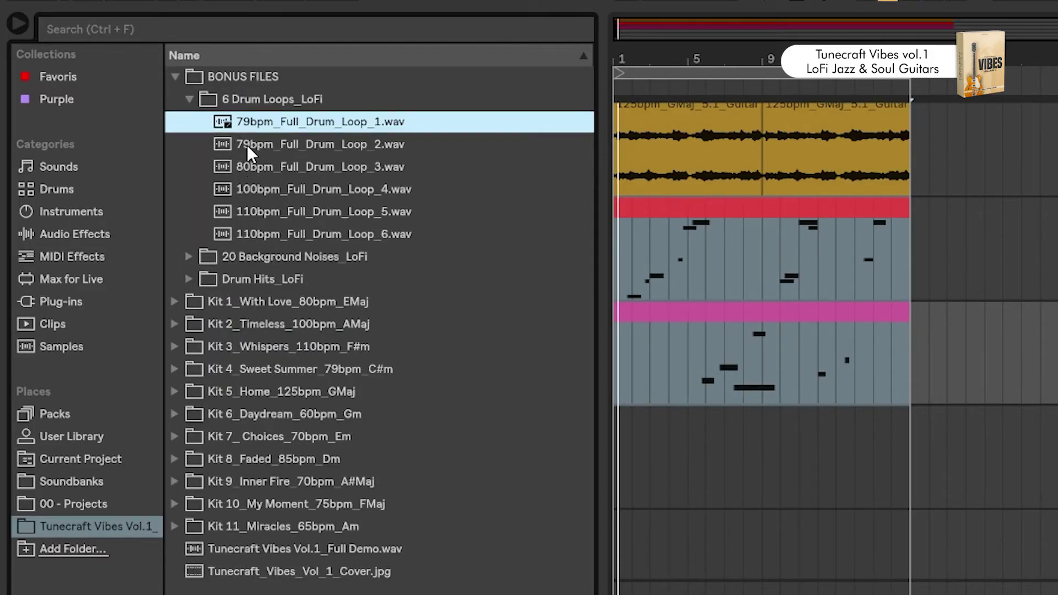
{"action": "left_click", "coordinate": [265, 189]}
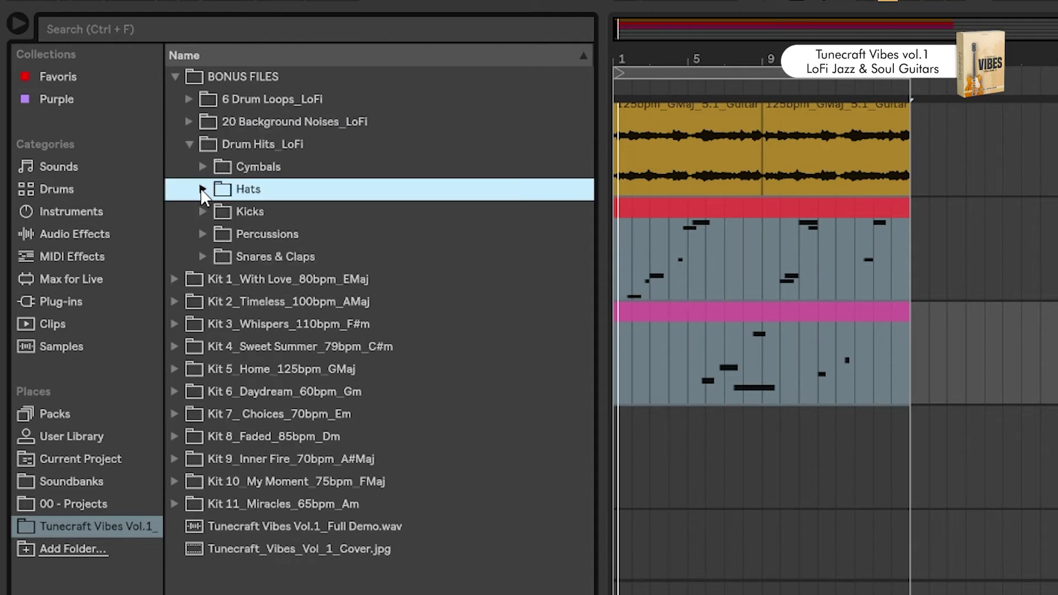
Browse the drum-hit folders and preview Kick_01 through Kick_03 in the Kicks folder
{"action": "left_click", "coordinate": [203, 166]}
{"action": "left_click", "coordinate": [202, 167]}
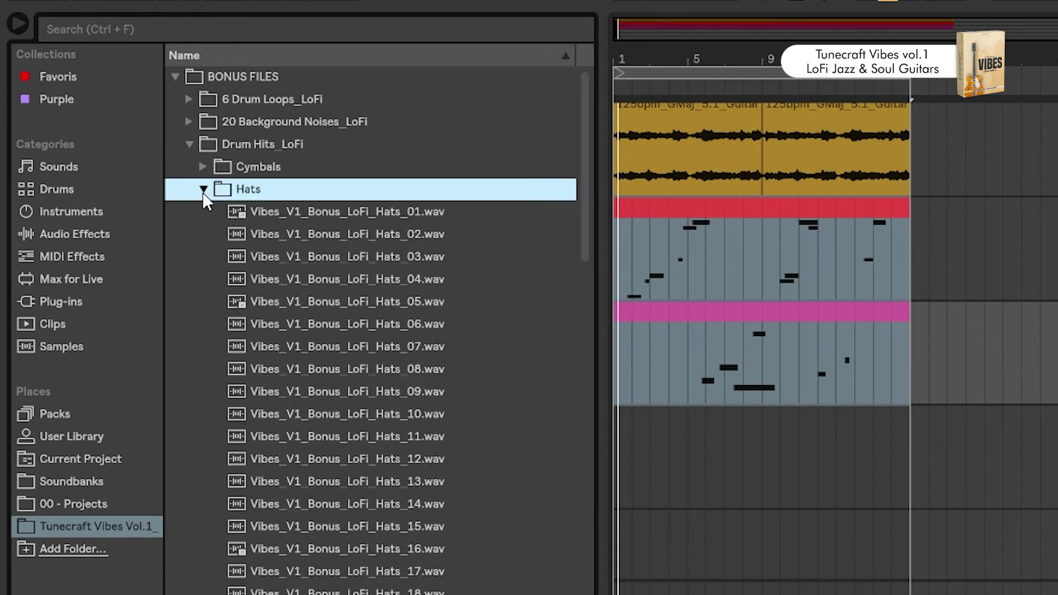
{"action": "left_click", "coordinate": [203, 189]}
{"action": "left_click", "coordinate": [203, 212]}
{"action": "left_click", "coordinate": [203, 211]}
{"action": "left_click", "coordinate": [201, 234]}
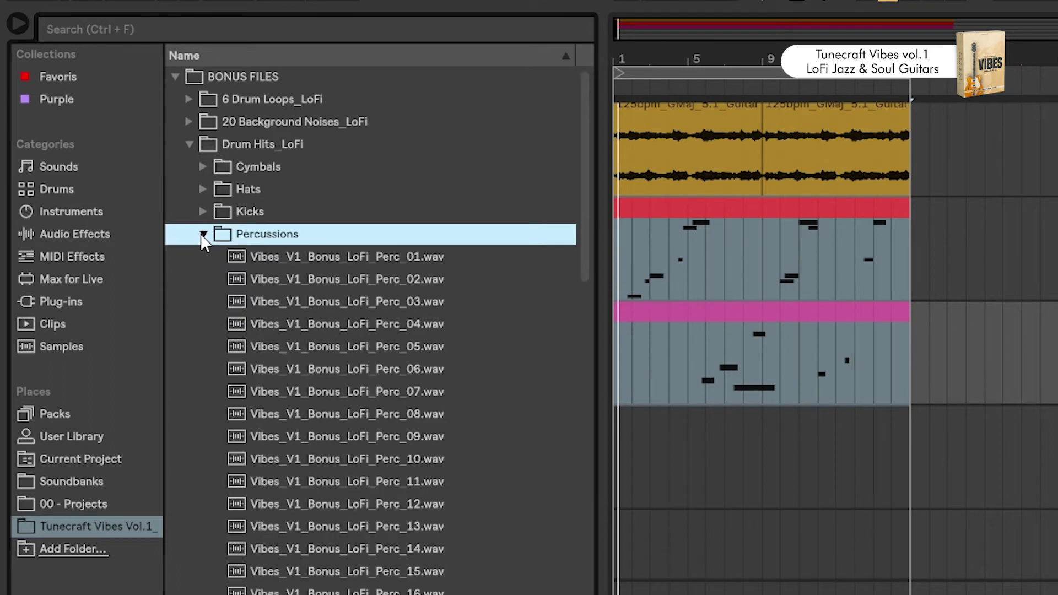
{"action": "left_click", "coordinate": [202, 234]}
{"action": "left_click", "coordinate": [203, 256]}
{"action": "left_click", "coordinate": [203, 256]}
{"action": "left_click", "coordinate": [203, 212]}
{"action": "left_click", "coordinate": [288, 236]}
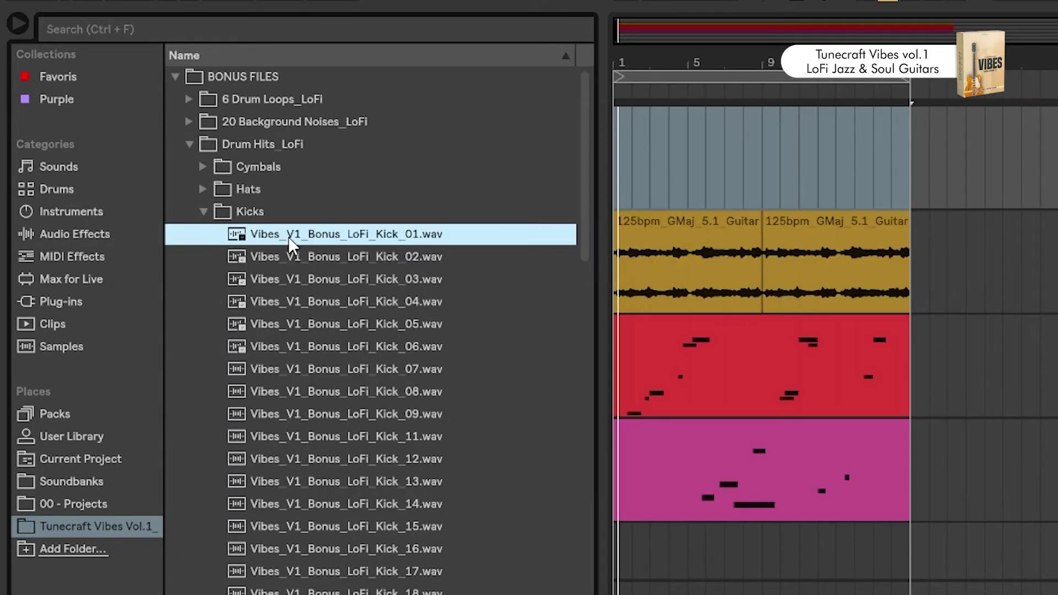
{"action": "left_click", "coordinate": [281, 259]}
{"action": "left_click", "coordinate": [278, 281]}
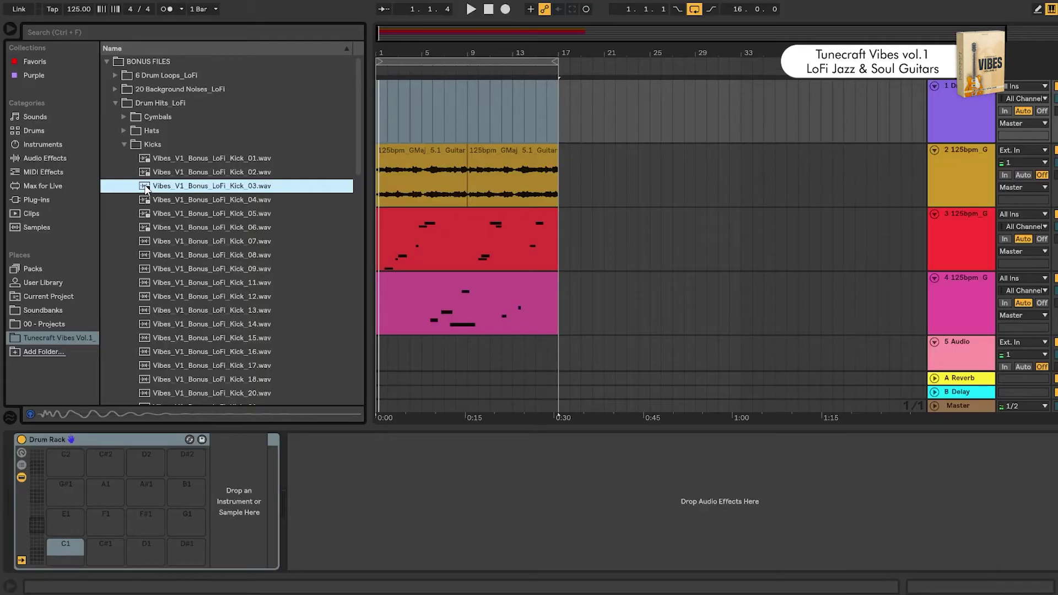
Load Kick_03 onto a Drum Rack pad, then preview Snare_06 through Snare_10 in Snares & Claps
{"action": "double_click", "coordinate": [239, 280]}
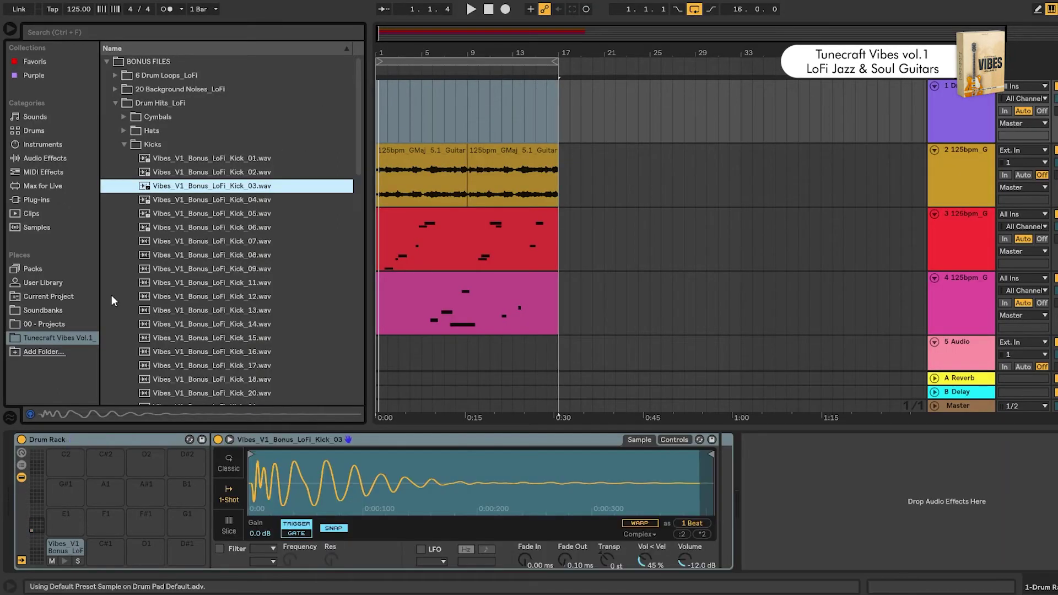
{"action": "left_click", "coordinate": [125, 145]}
{"action": "left_click", "coordinate": [125, 173]}
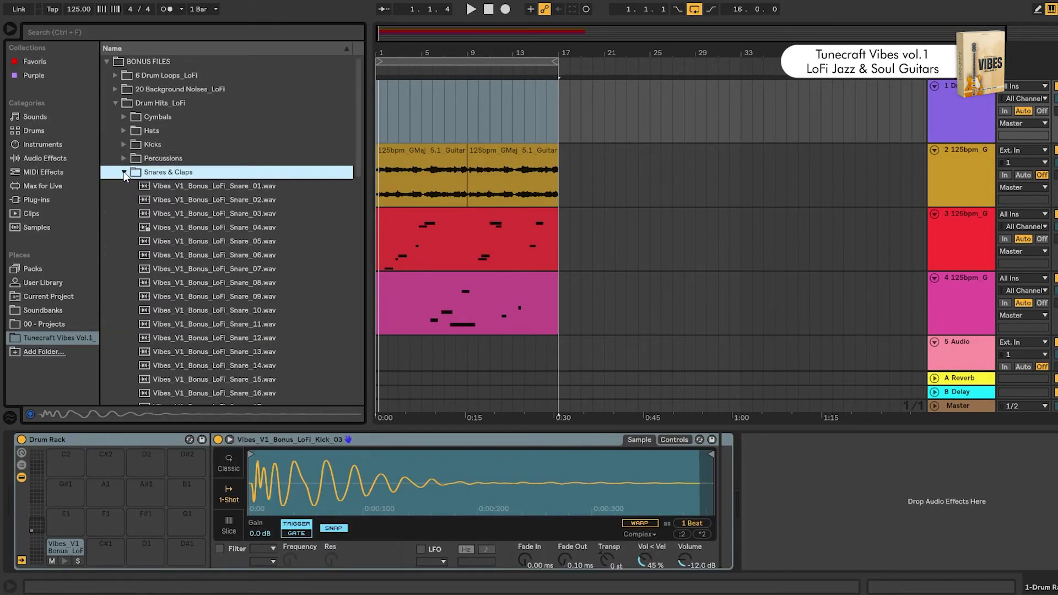
{"action": "left_click", "coordinate": [204, 256]}
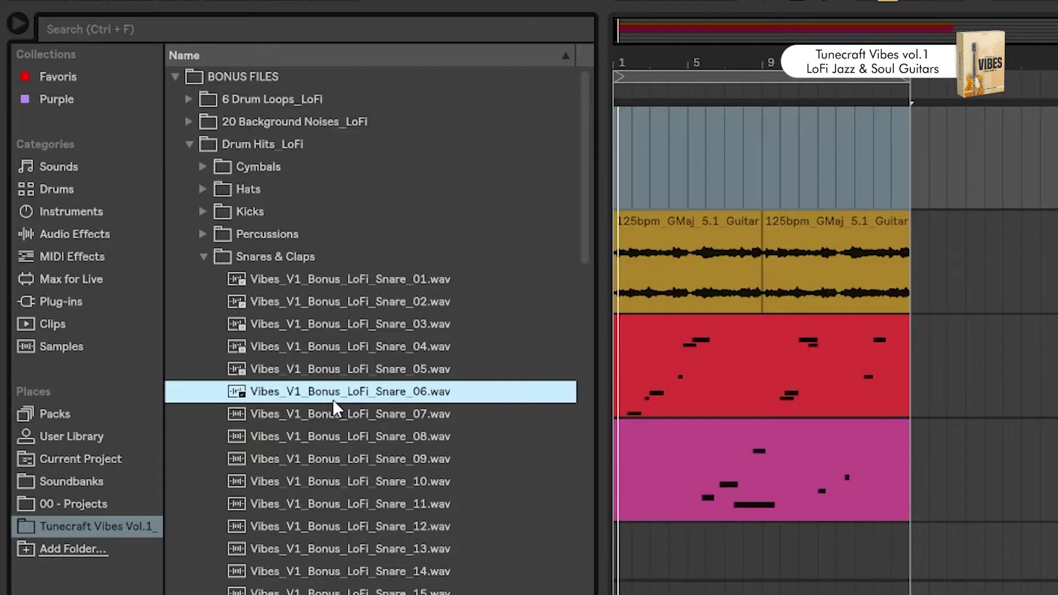
{"action": "left_click", "coordinate": [206, 270]}
{"action": "left_click", "coordinate": [337, 436]}
{"action": "left_click", "coordinate": [332, 457]}
{"action": "left_click", "coordinate": [332, 480]}
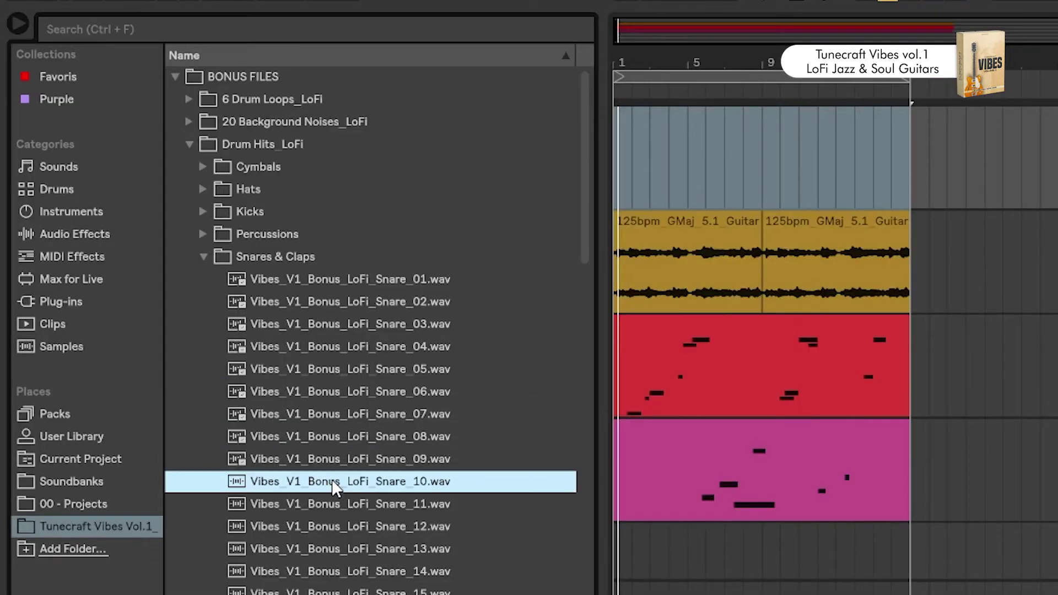
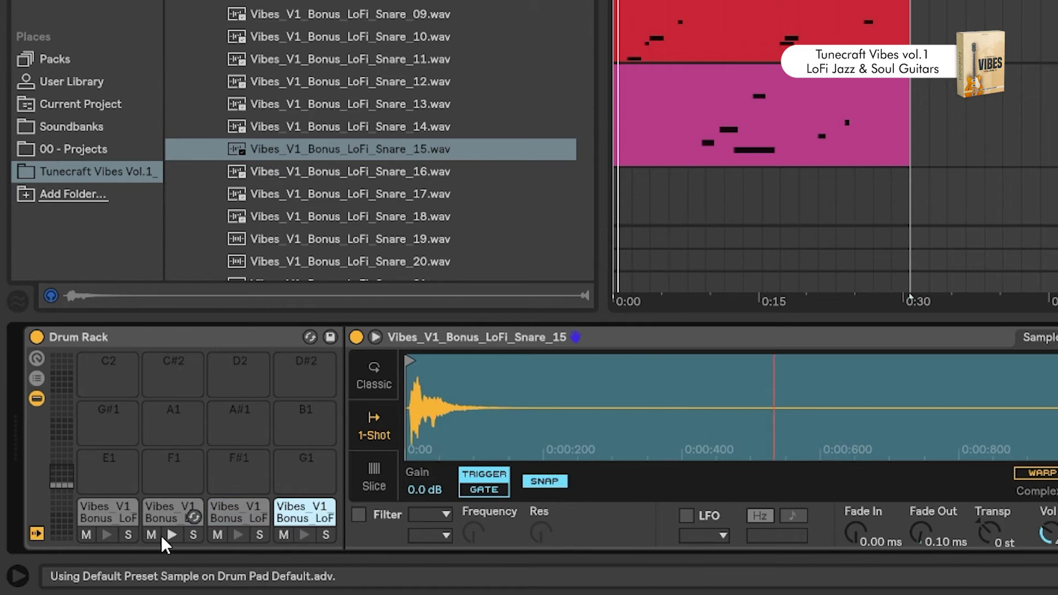
Audition the snare pads and preview hi-hat samples Hats_01 through Hats_16
{"action": "left_click", "coordinate": [160, 512]}
{"action": "left_click", "coordinate": [160, 486]}
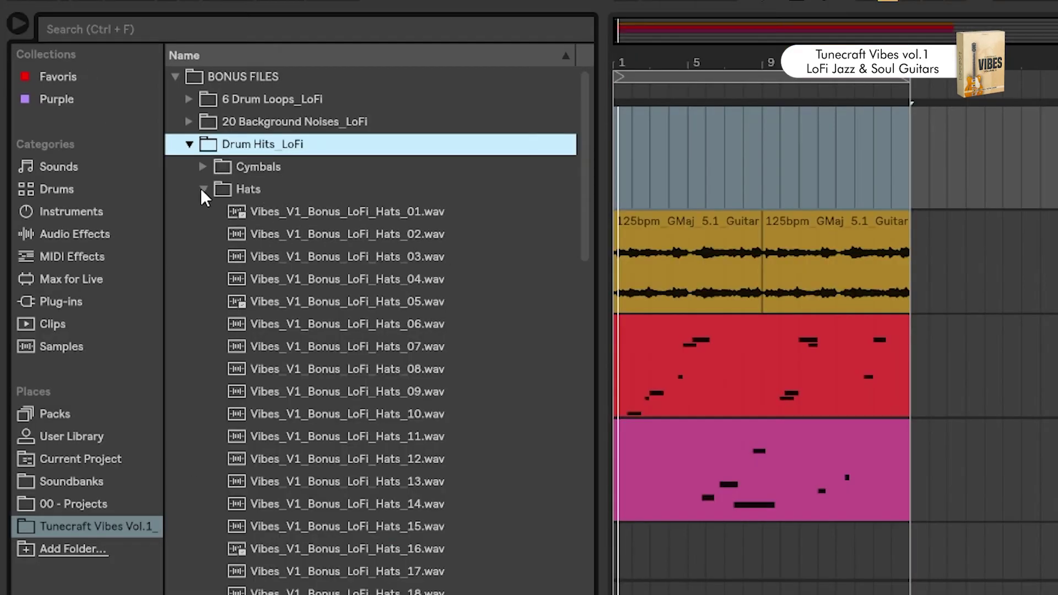
{"action": "left_click", "coordinate": [269, 209]}
{"action": "left_click", "coordinate": [271, 234]}
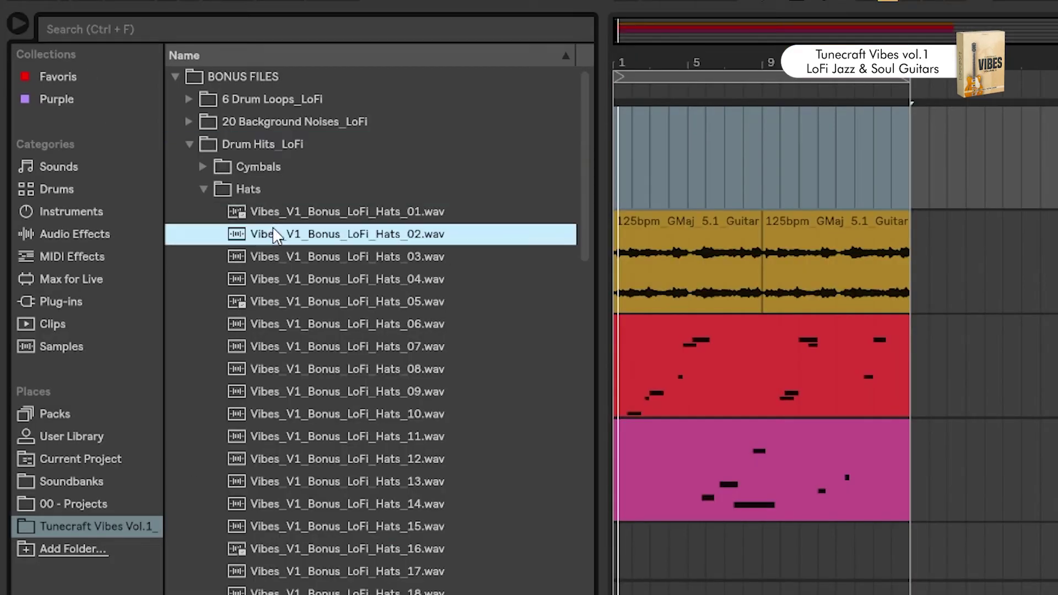
{"action": "left_click", "coordinate": [281, 257]}
{"action": "left_click", "coordinate": [276, 280]}
{"action": "left_click", "coordinate": [279, 300]}
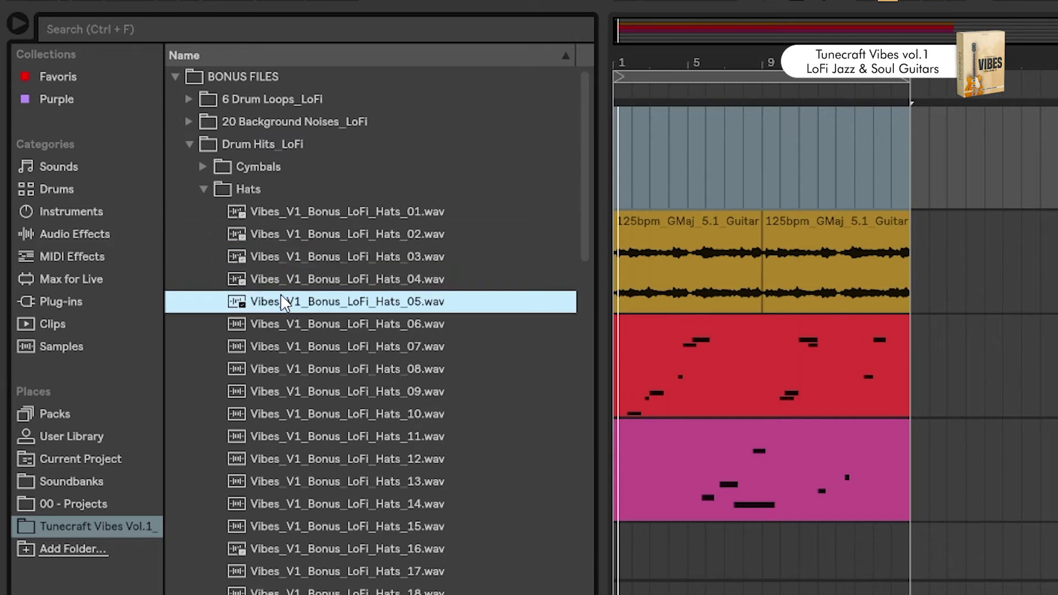
{"action": "left_click", "coordinate": [292, 233]}
{"action": "left_click", "coordinate": [242, 548]}
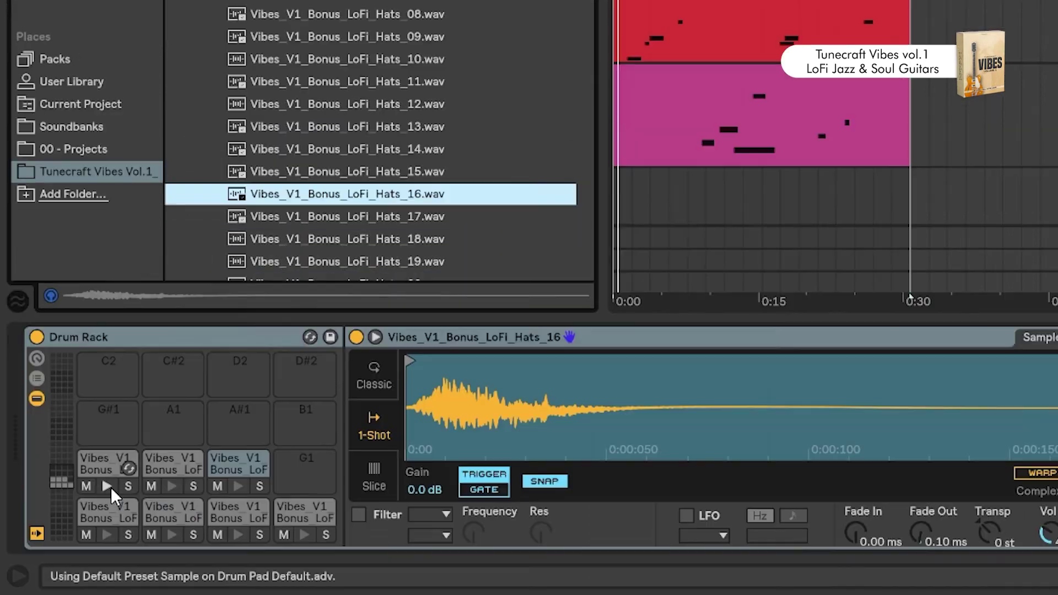
Audition the three new hi-hat pads E1, F1 and F#1
{"action": "left_click", "coordinate": [110, 487]}
{"action": "left_click", "coordinate": [174, 488]}
{"action": "left_click", "coordinate": [234, 485]}
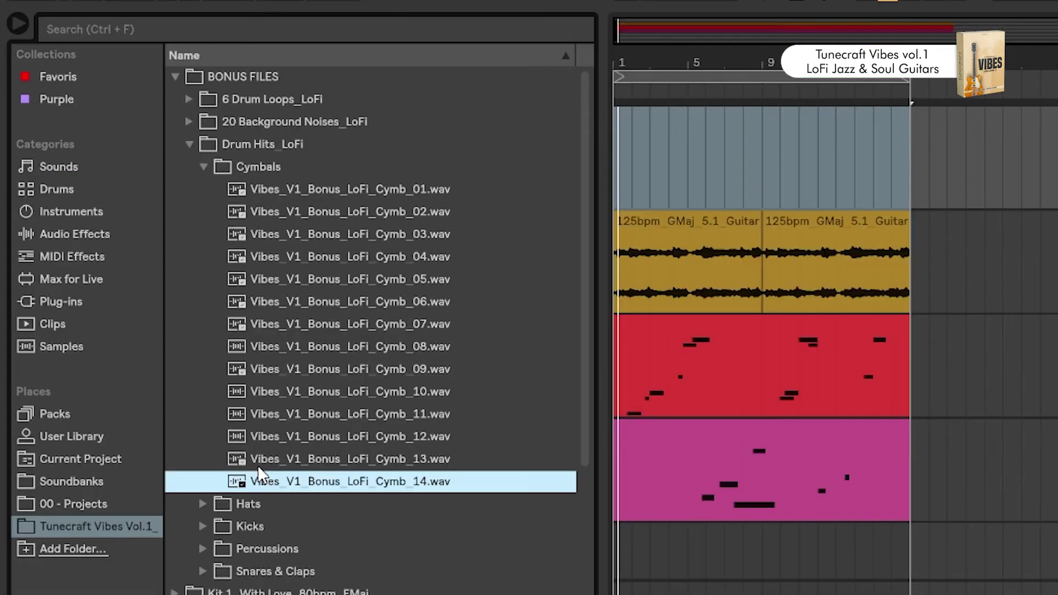
Compare cymbal samples Cymb_11 to Cymb_13 and drop Cymb_13 onto pad G1
{"action": "left_click", "coordinate": [262, 450]}
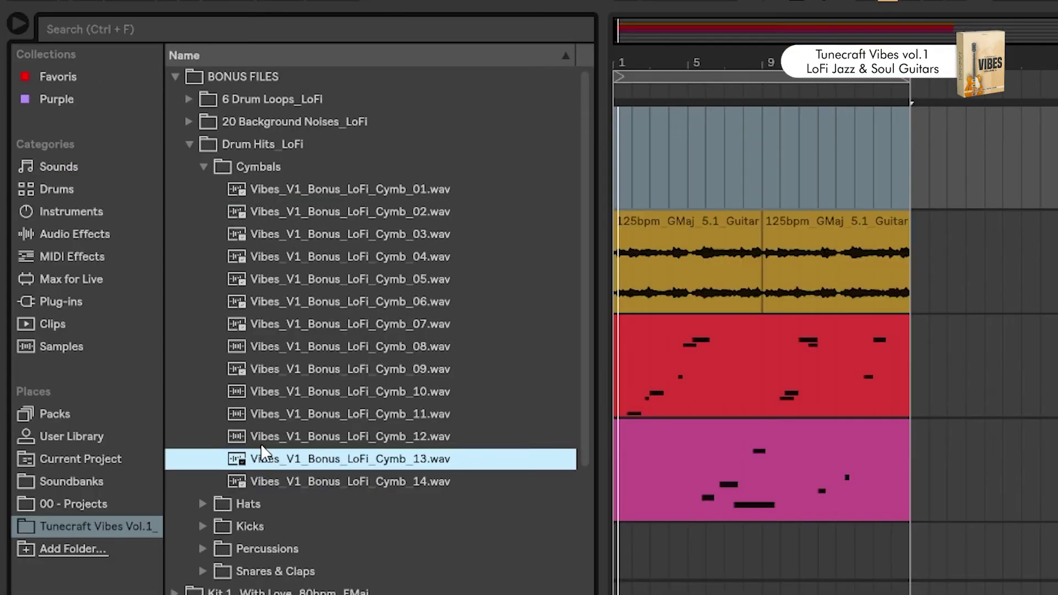
{"action": "left_click", "coordinate": [262, 438]}
{"action": "left_click", "coordinate": [264, 418]}
{"action": "left_click", "coordinate": [267, 455]}
{"action": "left_click_drag", "start_coordinate": [236, 460], "coordinate": [303, 450]}
Preview Cymb_04, add a hi-hat note, and lower the third hi-hat row's velocity to about 58
{"action": "left_click", "coordinate": [143, 174]}
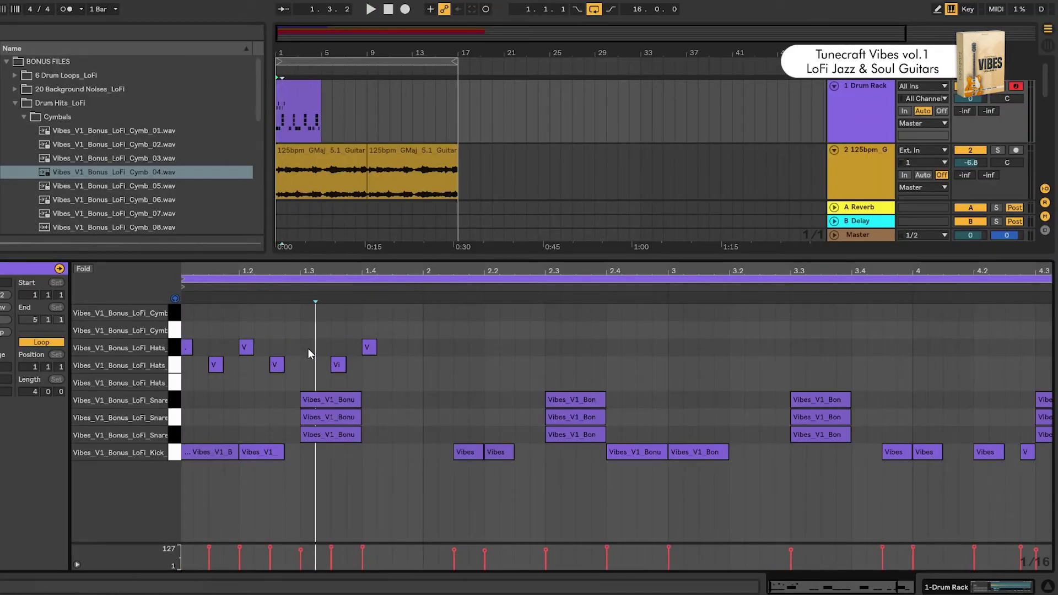
{"action": "left_click", "coordinate": [489, 347]}
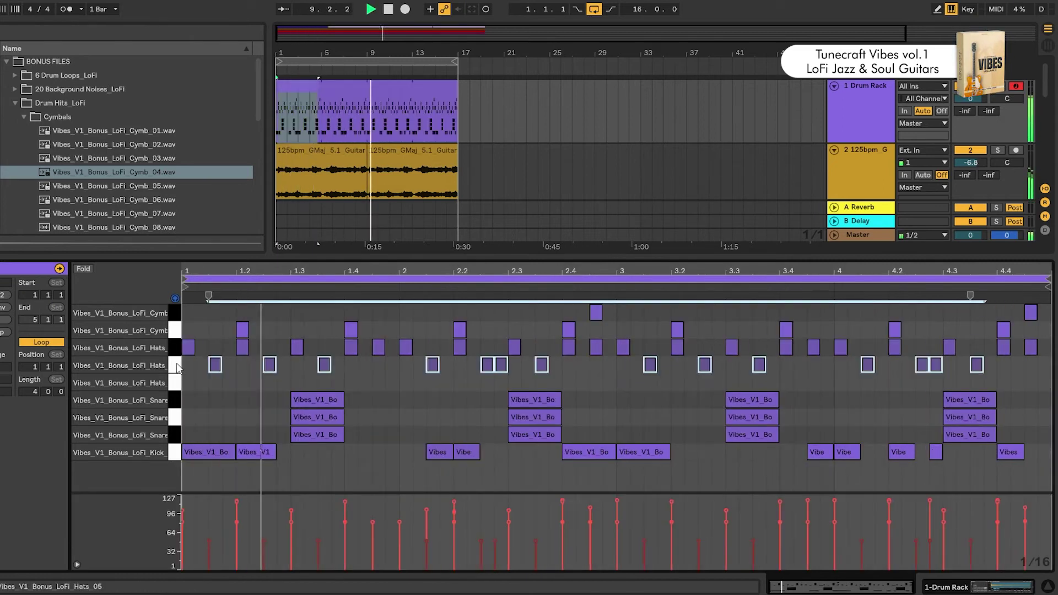
{"action": "left_click", "coordinate": [174, 347]}
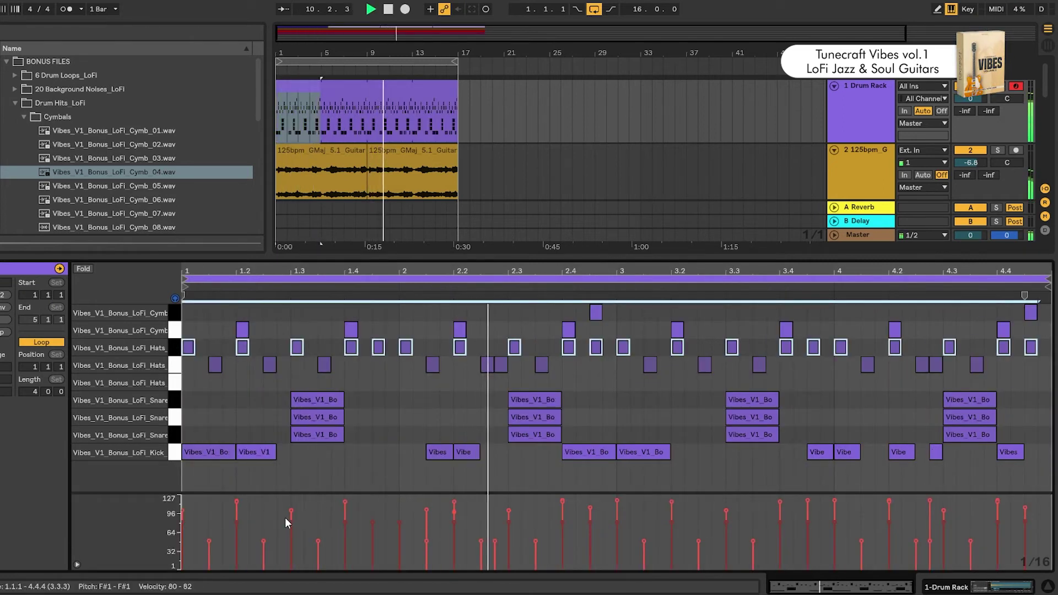
{"action": "left_click_drag", "start_coordinate": [286, 517], "coordinate": [236, 518]}
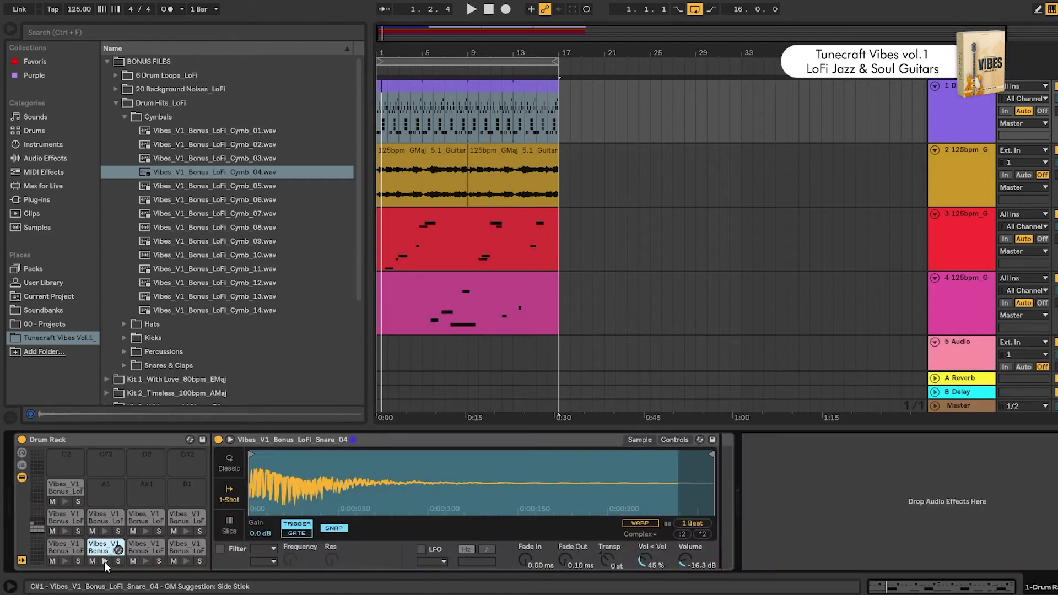
Audition the snare pads C#1, D1 and D#1
{"action": "left_click", "coordinate": [104, 561]}
{"action": "left_click", "coordinate": [146, 561]}
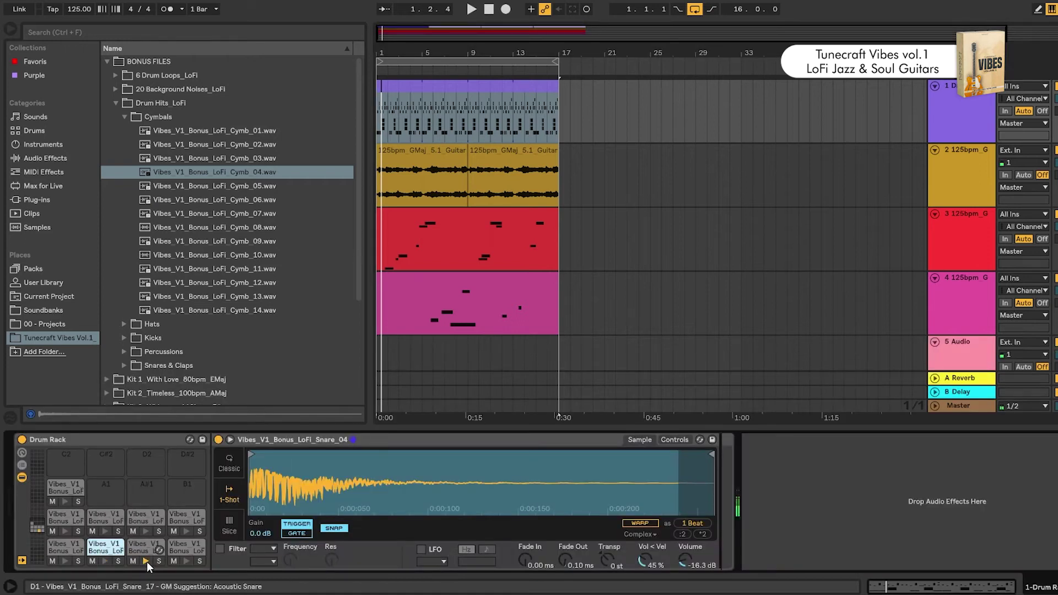
{"action": "left_click", "coordinate": [186, 561]}
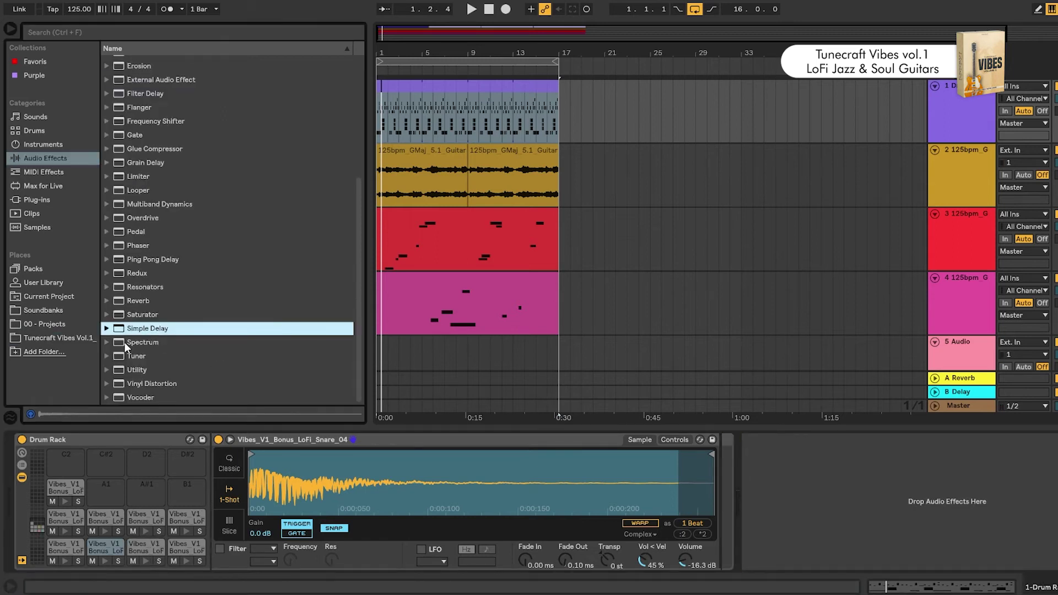
Add a linked Simple Delay to the snare chain in Time mode at 73.4 ms, fully wet
{"action": "left_click_drag", "start_coordinate": [138, 329], "coordinate": [687, 439]}
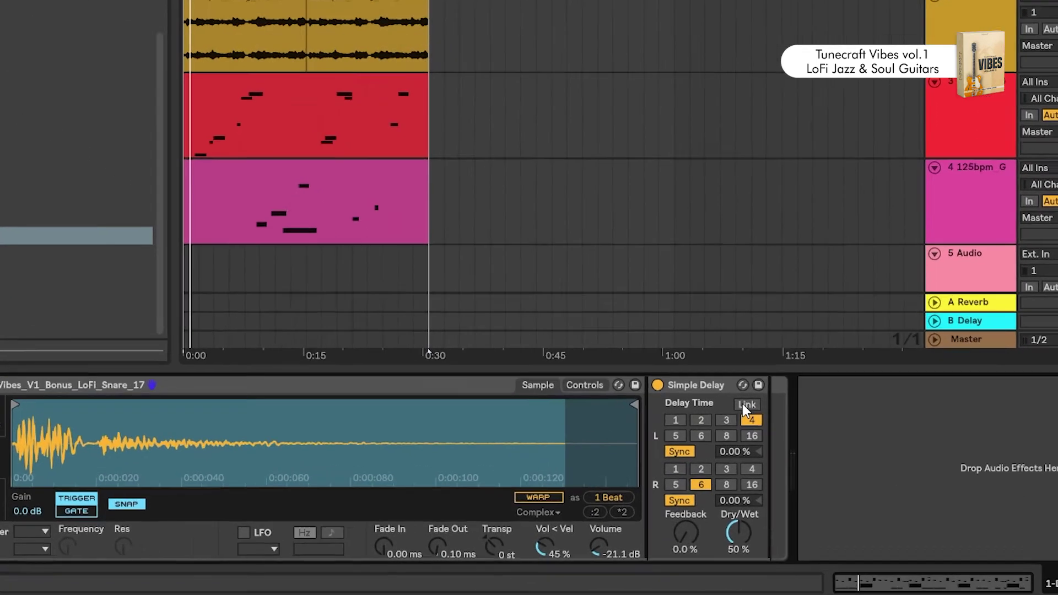
{"action": "left_click", "coordinate": [745, 404]}
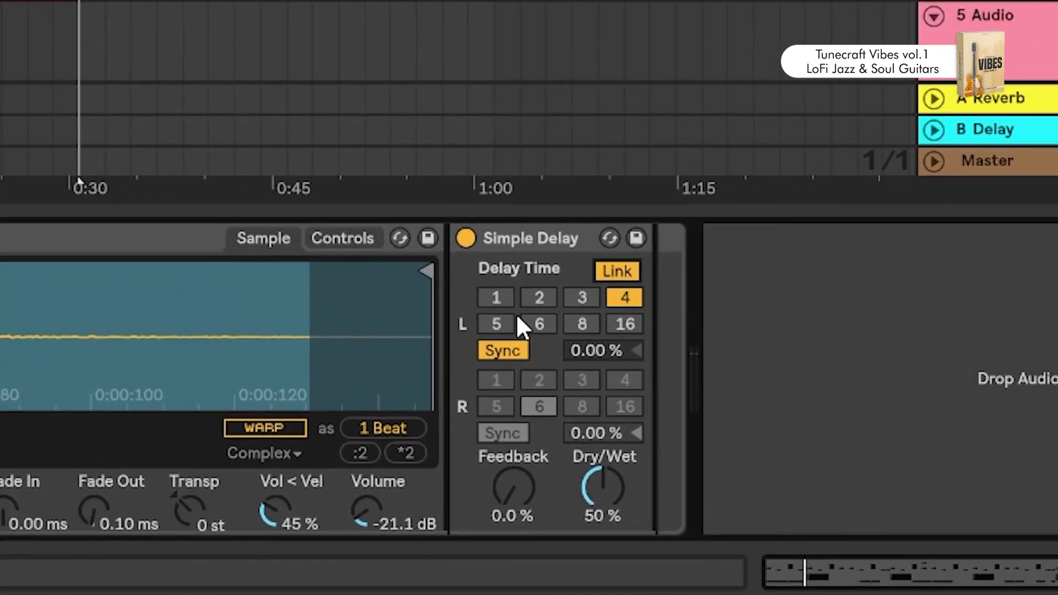
{"action": "left_click", "coordinate": [503, 352]}
{"action": "left_click_drag", "start_coordinate": [593, 353], "coordinate": [593, 385]}
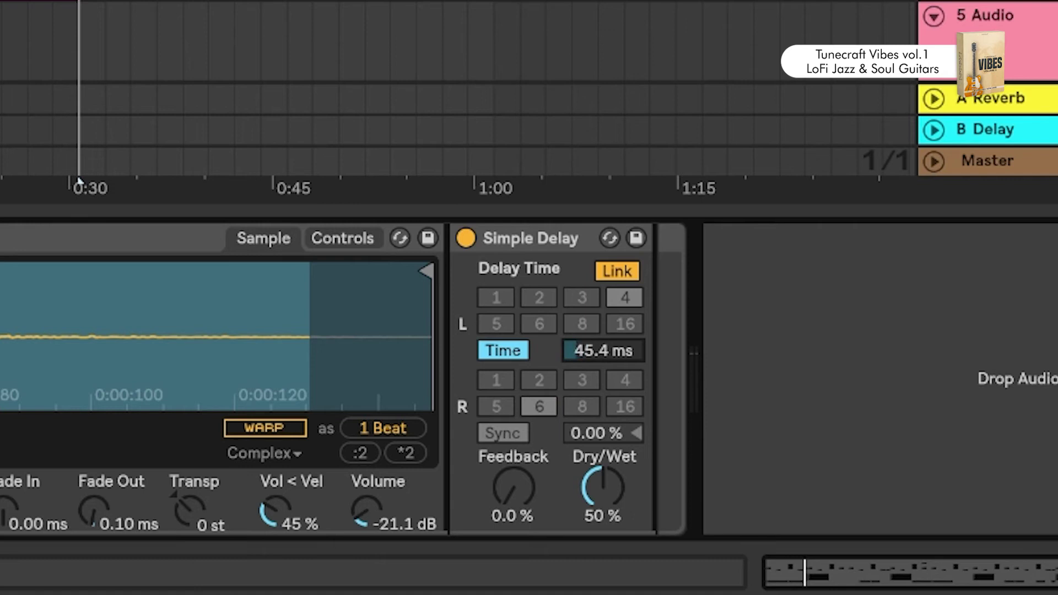
{"action": "left_click_drag", "start_coordinate": [603, 350], "coordinate": [604, 334]}
{"action": "left_click", "coordinate": [537, 498]}
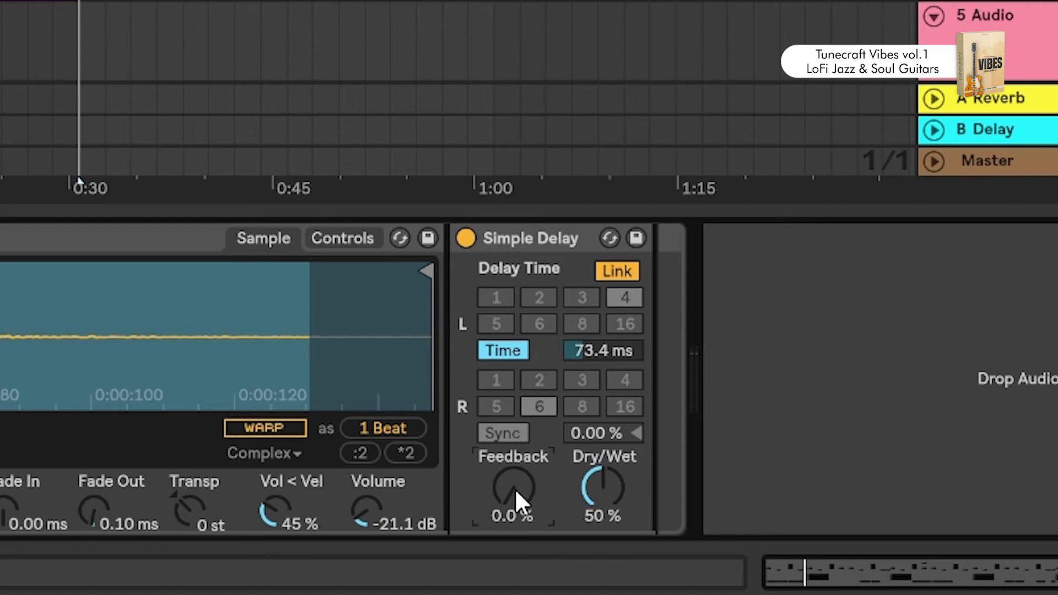
{"action": "left_click_drag", "start_coordinate": [605, 499], "coordinate": [605, 474]}
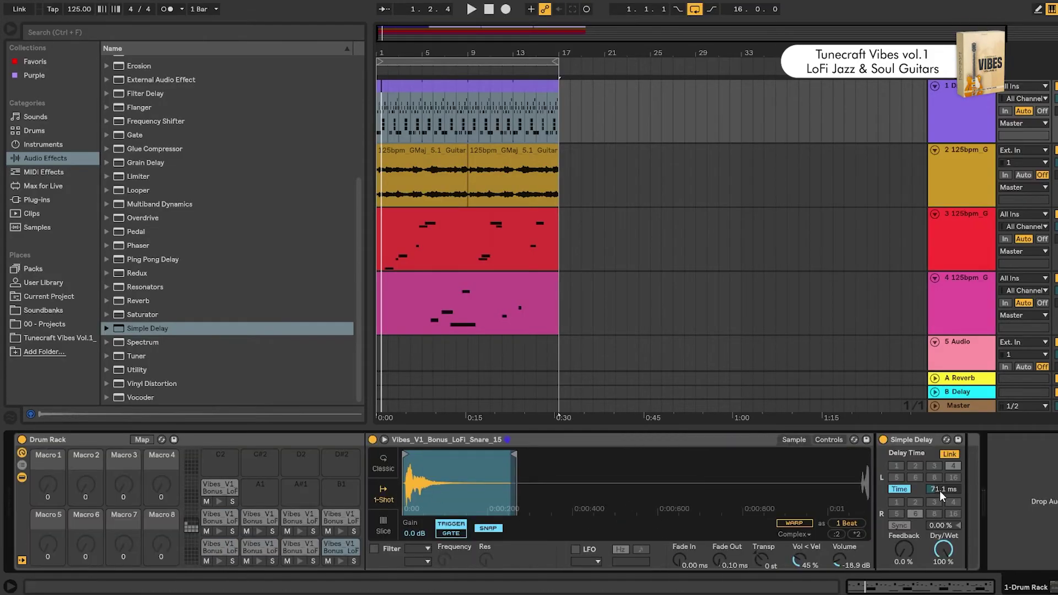
Map both snare delays' left delay time to Macro 1 with a 150 ms maximum, set to about 20
{"action": "left_click", "coordinate": [142, 439]}
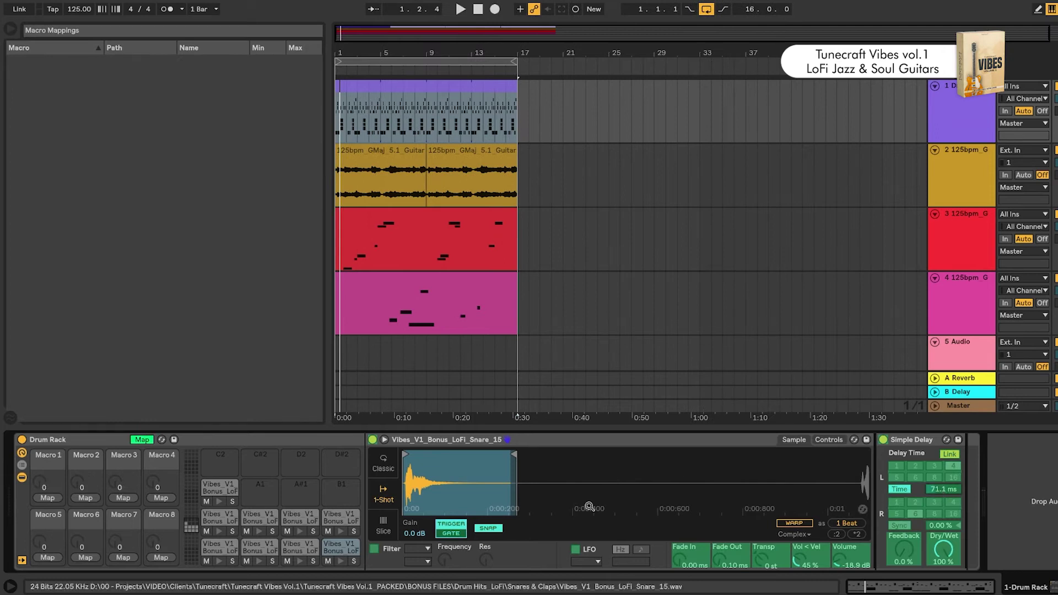
{"action": "left_click", "coordinate": [55, 496]}
{"action": "left_click", "coordinate": [292, 547]}
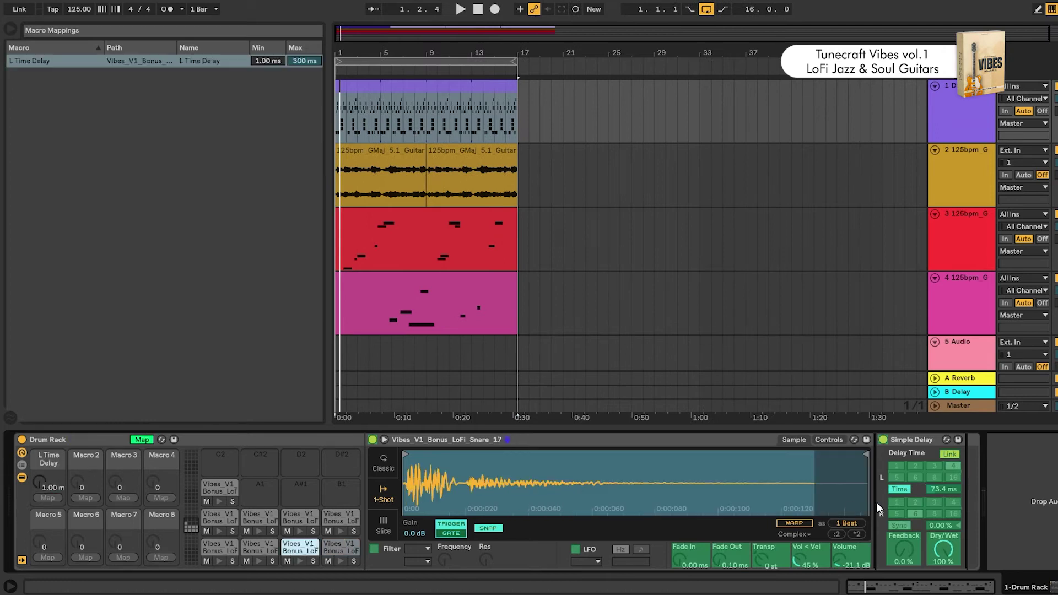
{"action": "left_click", "coordinate": [943, 489]}
{"action": "left_click", "coordinate": [49, 498]}
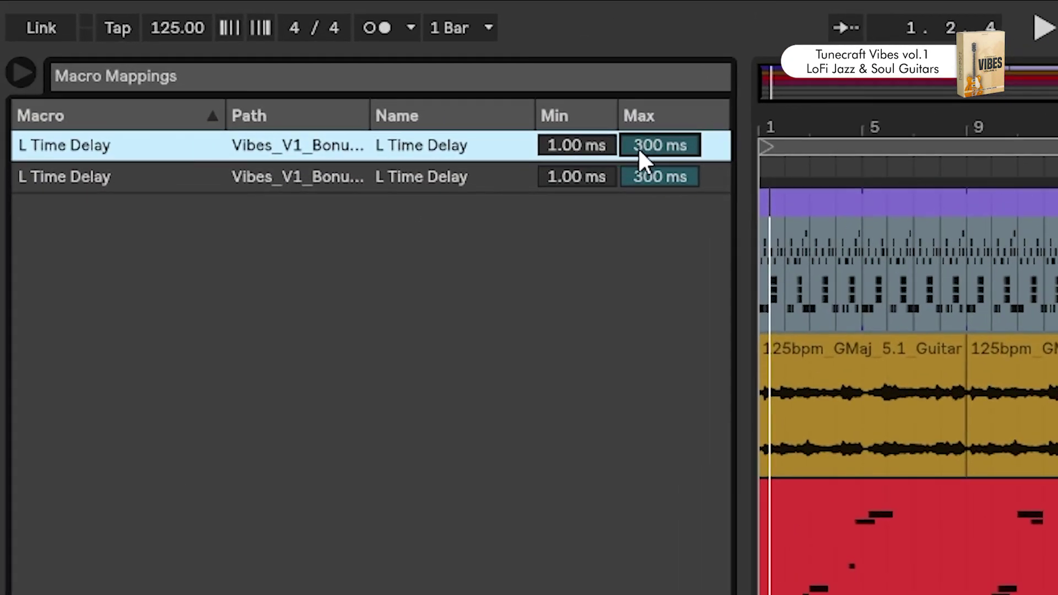
{"action": "type", "text": "150"}
{"action": "key", "text": "Return"}
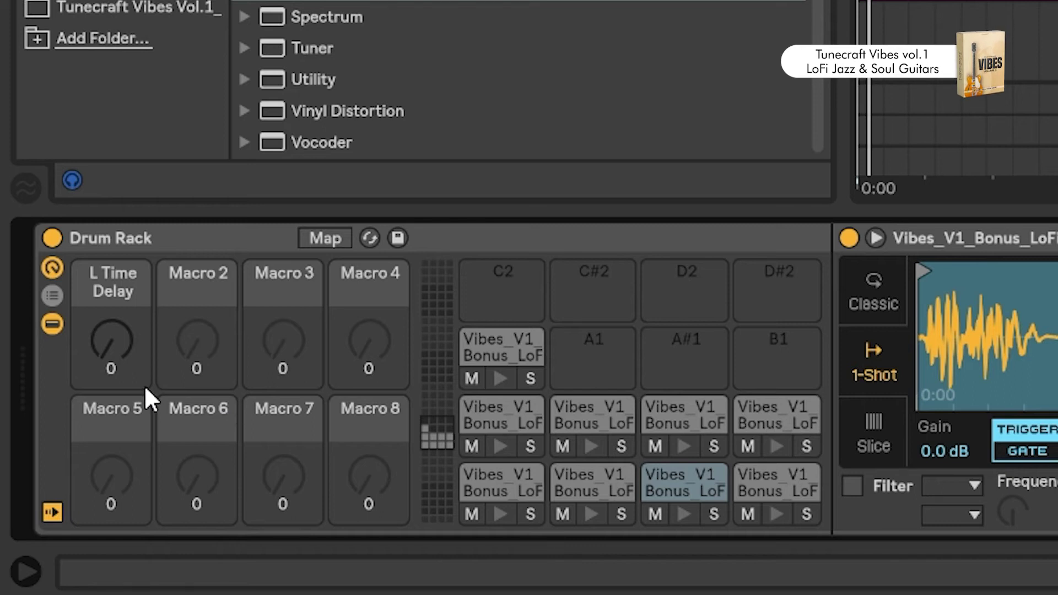
{"action": "mouse_move", "coordinate": [120, 350]}
{"action": "left_mouse_down"}
{"action": "mouse_move", "coordinate": [120, 307]}
{"action": "mouse_move", "coordinate": [120, 332]}
{"action": "left_mouse_up"}
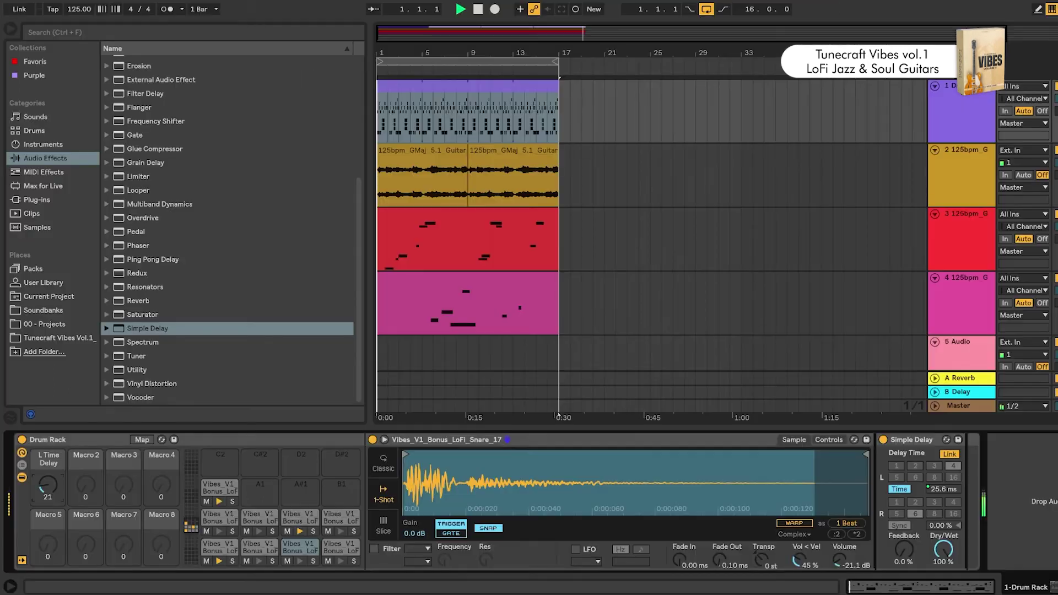
{"action": "left_click_drag", "start_coordinate": [47, 485], "coordinate": [47, 487]}
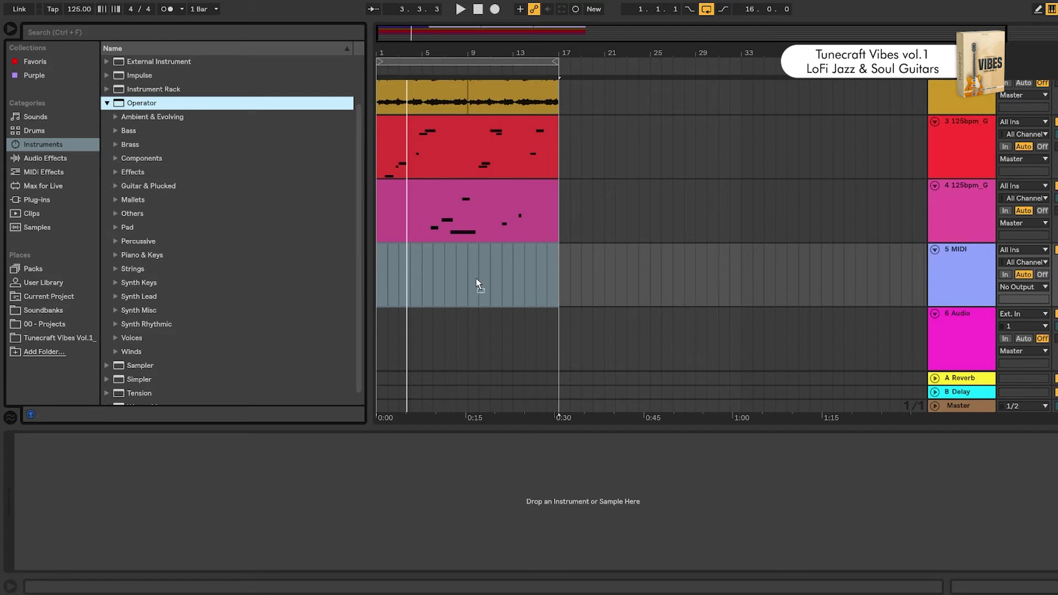
Load Operator, Saturator and Auto Filter on the MIDI track, lowering the filter cutoff to about 342 Hz
{"action": "left_click", "coordinate": [475, 283]}
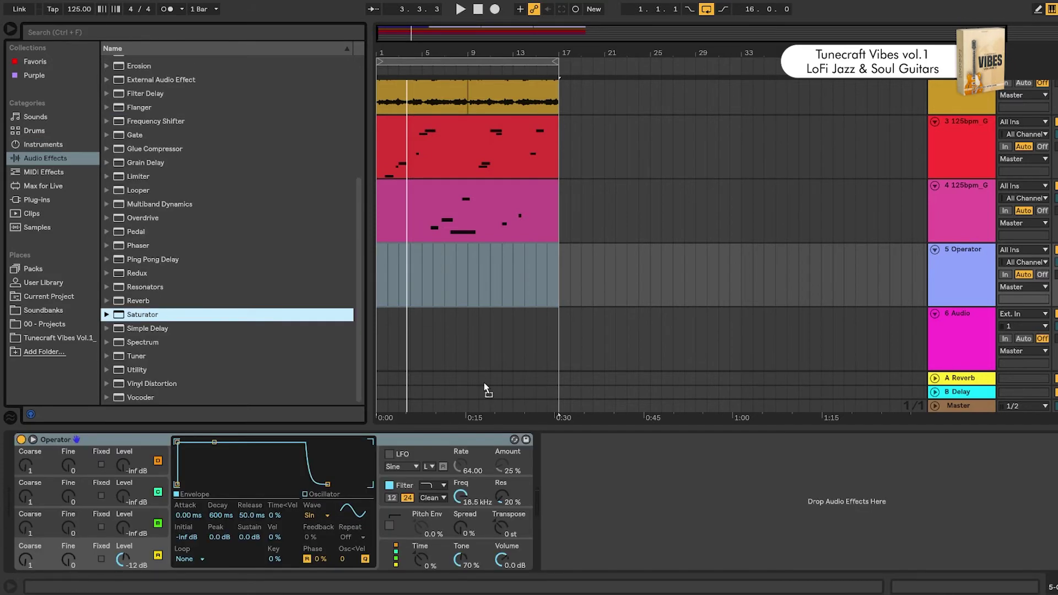
{"action": "left_click_drag", "start_coordinate": [484, 390], "coordinate": [623, 501]}
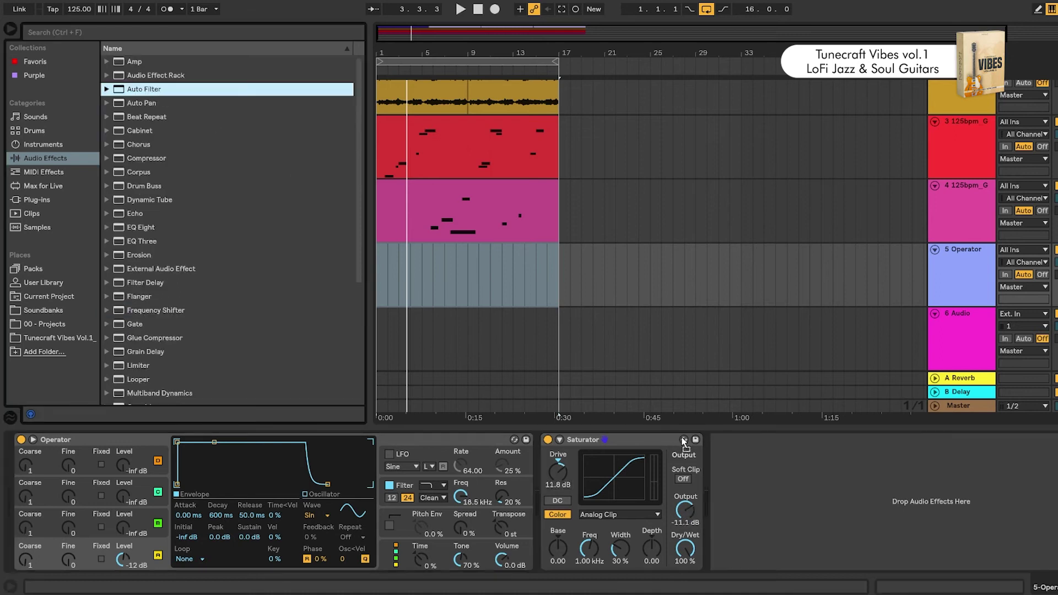
{"action": "left_click_drag", "start_coordinate": [748, 460], "coordinate": [786, 471]}
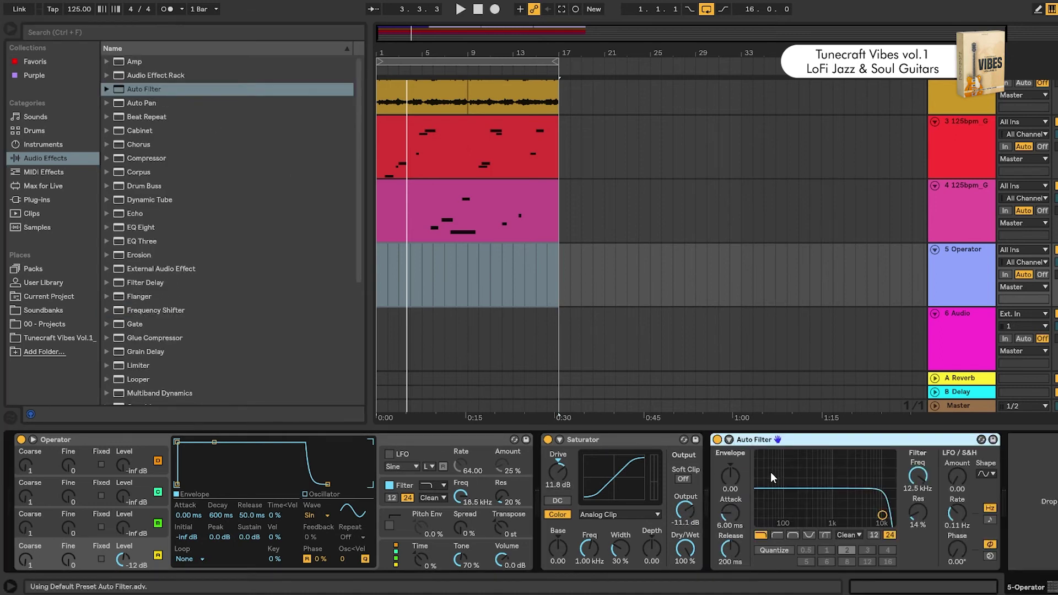
{"action": "left_click_drag", "start_coordinate": [882, 515], "coordinate": [874, 515]}
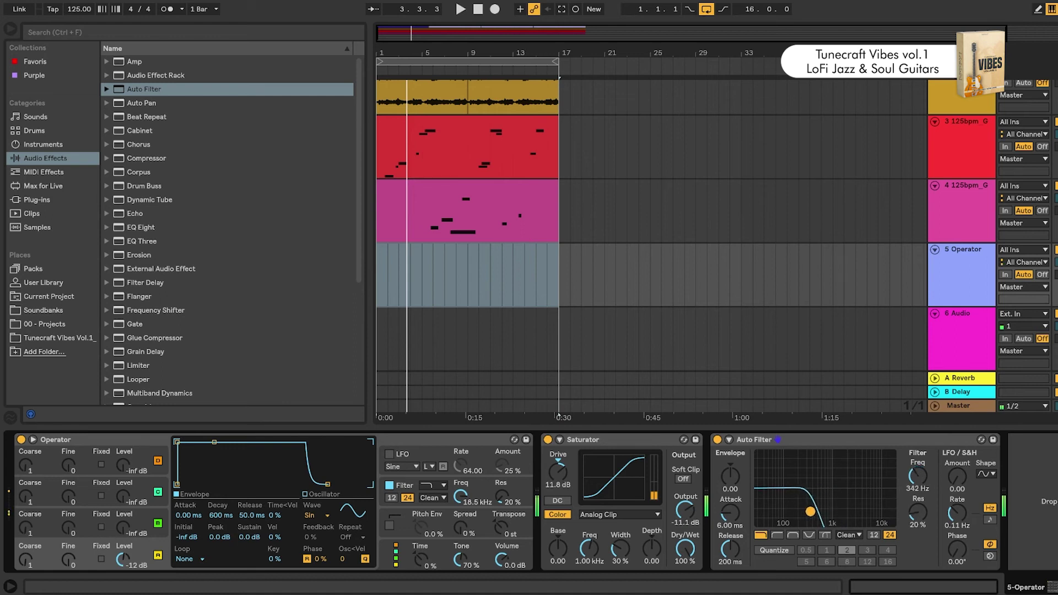
Set Operator to a single voice and enable glide between notes
{"action": "left_click", "coordinate": [384, 557]}
{"action": "left_click", "coordinate": [182, 559]}
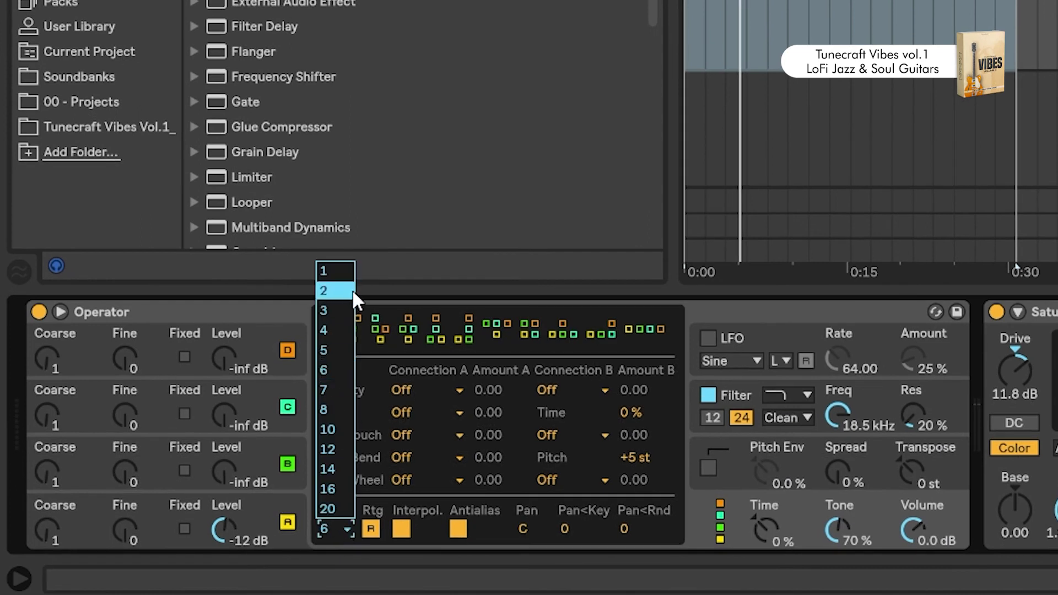
{"action": "left_click", "coordinate": [338, 270]}
{"action": "left_click", "coordinate": [715, 470]}
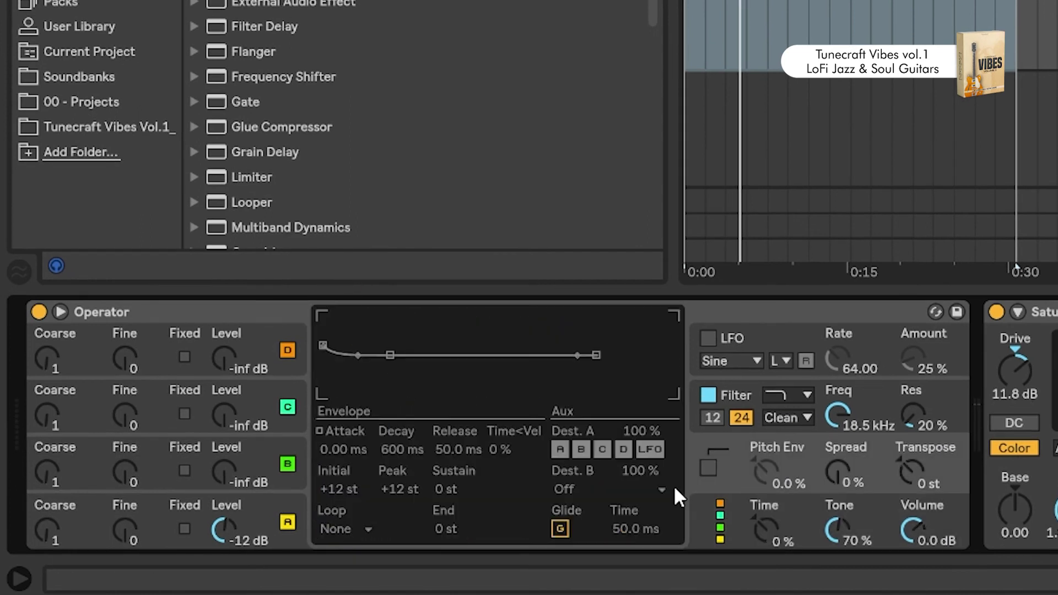
{"action": "left_click", "coordinate": [560, 528]}
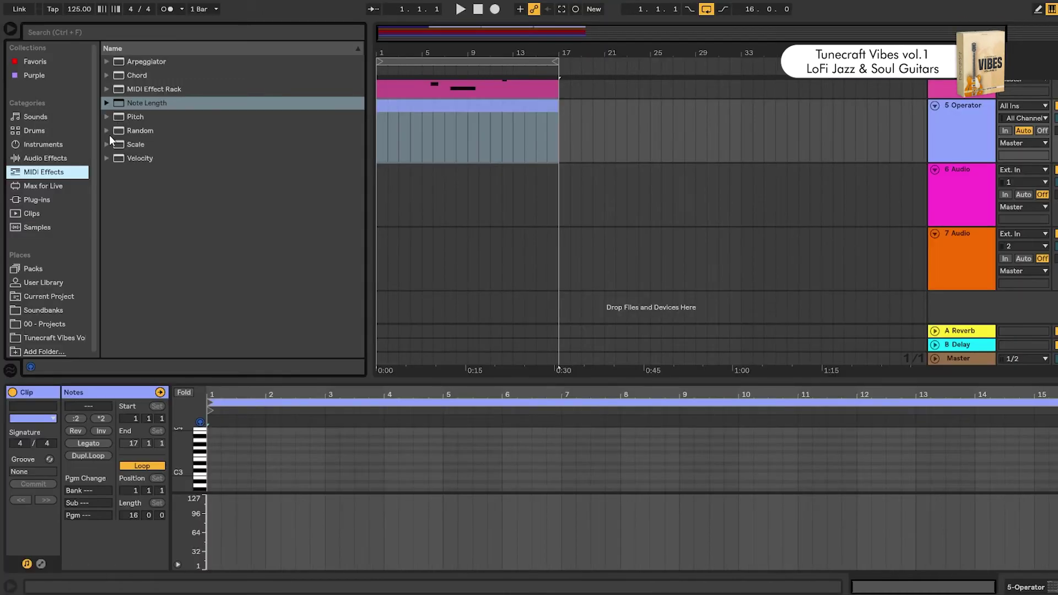
Add the C Major Scale MIDI effect to the Operator track
{"action": "left_click", "coordinate": [107, 144]}
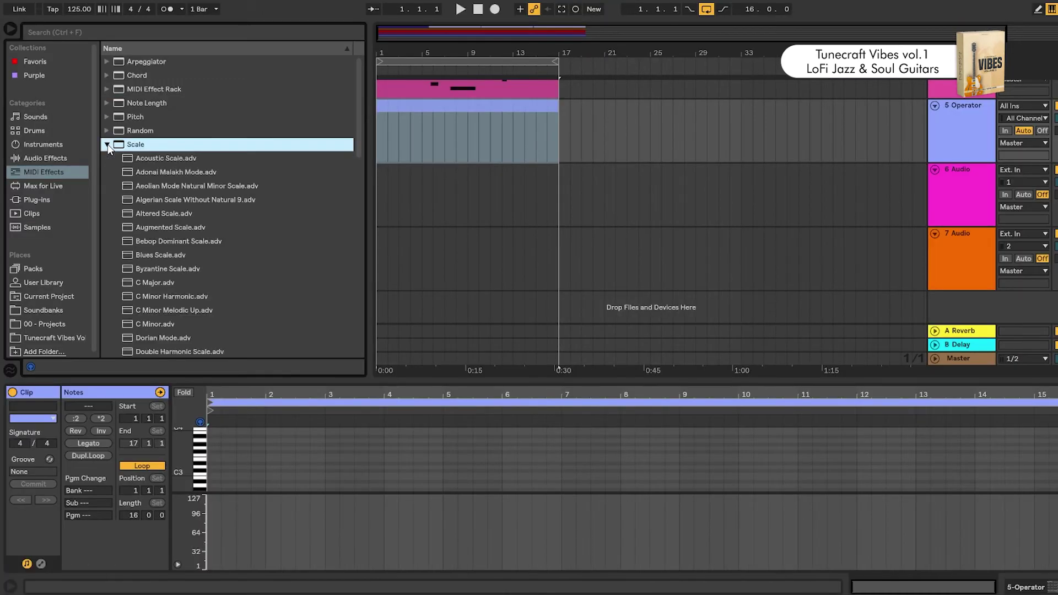
{"action": "scroll", "coordinate": [170, 168], "scroll_direction": "down", "scroll_amount": 1}
{"action": "scroll", "coordinate": [209, 145], "scroll_direction": "down", "scroll_amount": 1}
{"action": "left_click", "coordinate": [142, 215]}
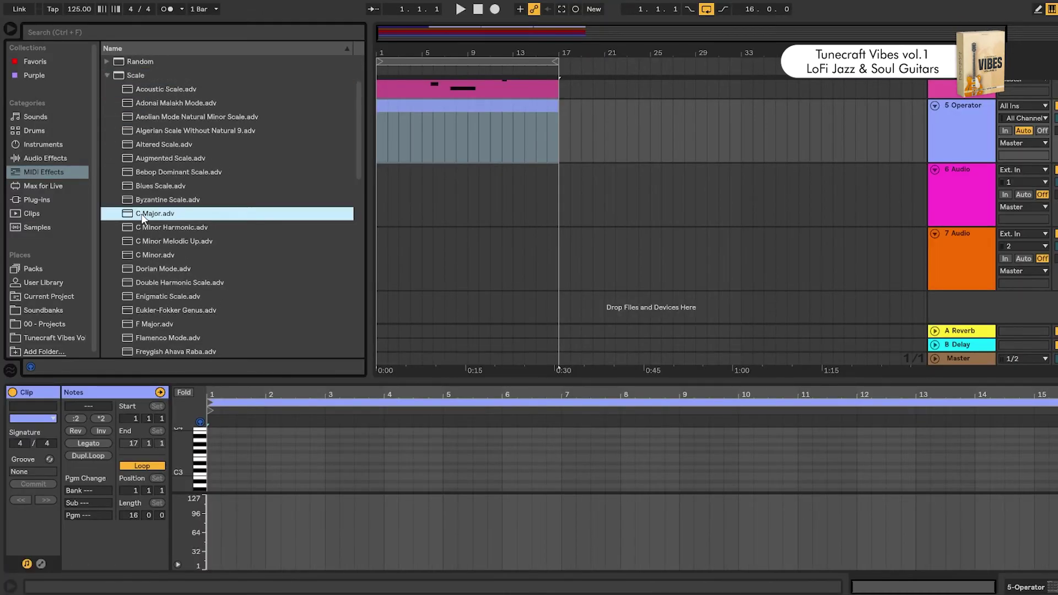
{"action": "left_click_drag", "start_coordinate": [477, 159], "coordinate": [477, 147]}
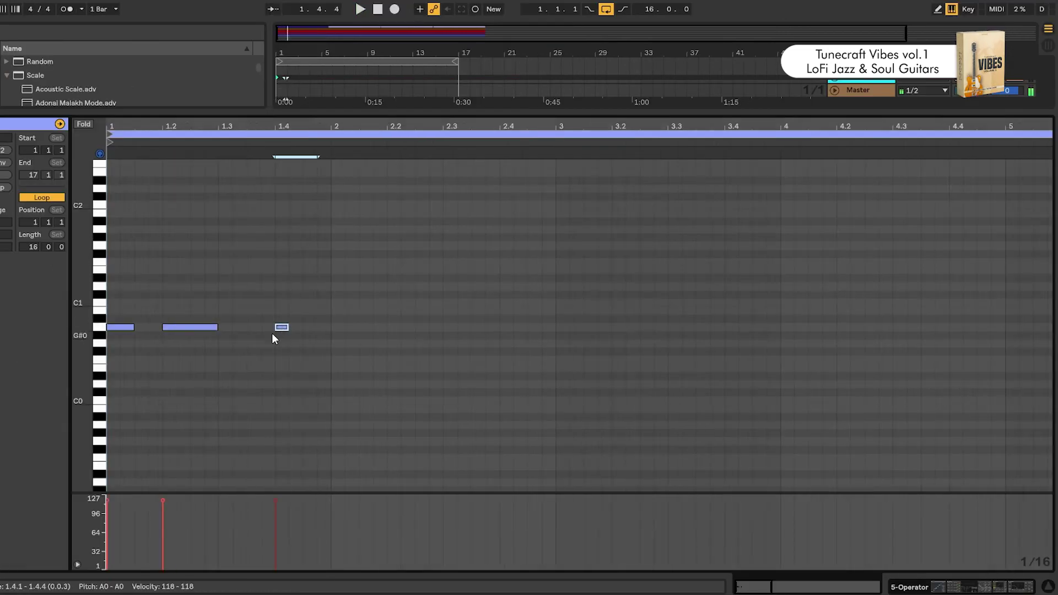
Start playback and draw the opening bass notes, with E1 notes running through bars 4 to 7
{"action": "key", "text": "space"}
{"action": "mouse_move", "coordinate": [308, 128]}
{"action": "left_mouse_down"}
{"action": "mouse_move", "coordinate": [170, 148]}
{"action": "mouse_move", "coordinate": [182, 165]}
{"action": "left_mouse_up"}
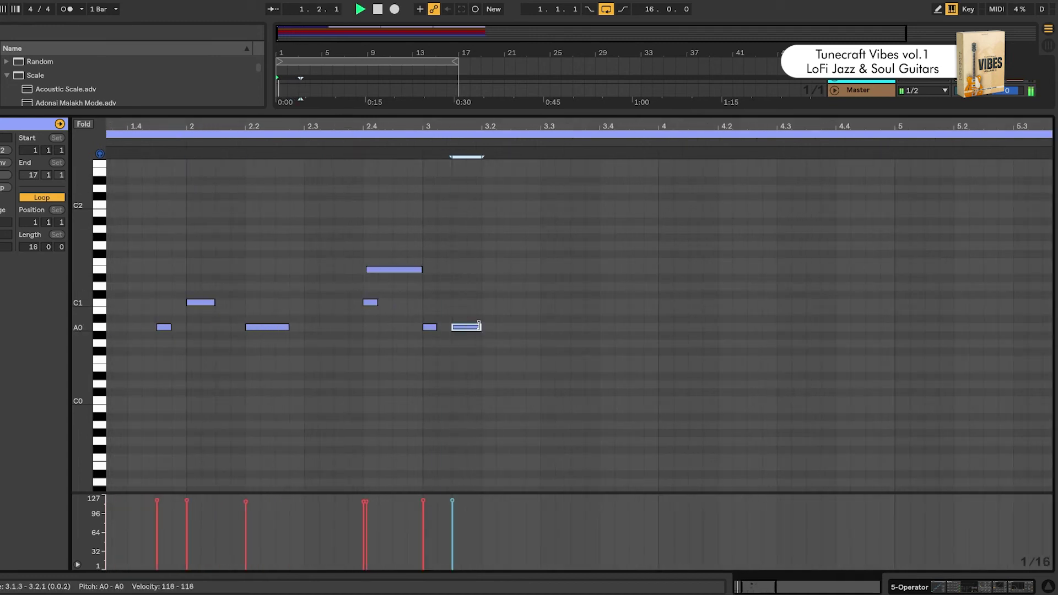
{"action": "left_click_drag", "start_coordinate": [550, 302], "coordinate": [605, 302]}
{"action": "left_click", "coordinate": [611, 262]}
{"action": "left_click_drag", "start_coordinate": [665, 262], "coordinate": [721, 261]}
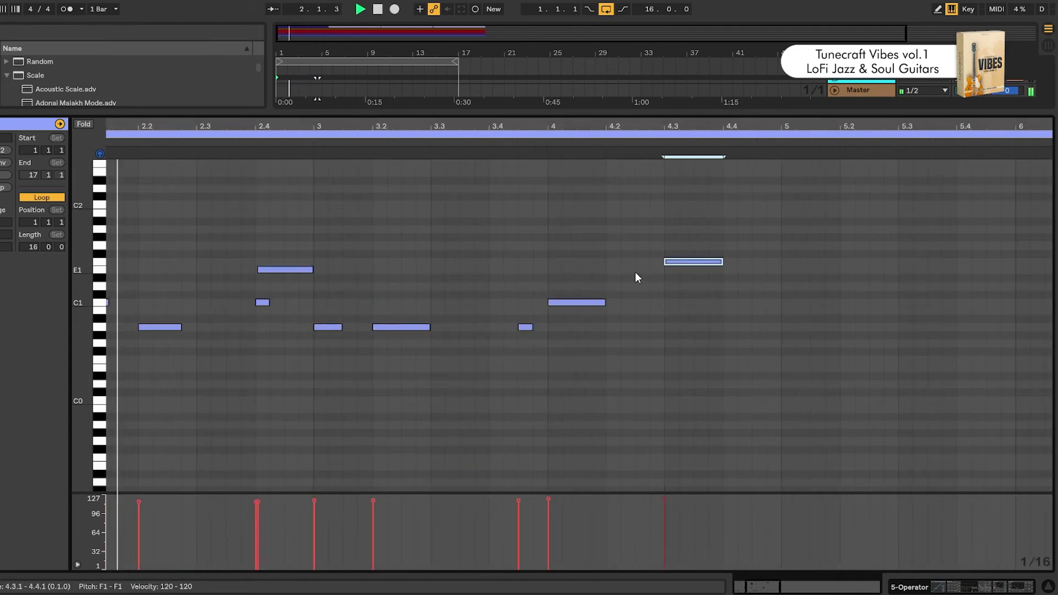
{"action": "left_click", "coordinate": [788, 270]}
{"action": "left_click_drag", "start_coordinate": [796, 270], "coordinate": [810, 269]}
{"action": "left_click_drag", "start_coordinate": [839, 269], "coordinate": [898, 270]}
{"action": "left_click", "coordinate": [709, 270]}
{"action": "left_click_drag", "start_coordinate": [733, 269], "coordinate": [759, 269]}
{"action": "left_click_drag", "start_coordinate": [792, 269], "coordinate": [846, 270]}
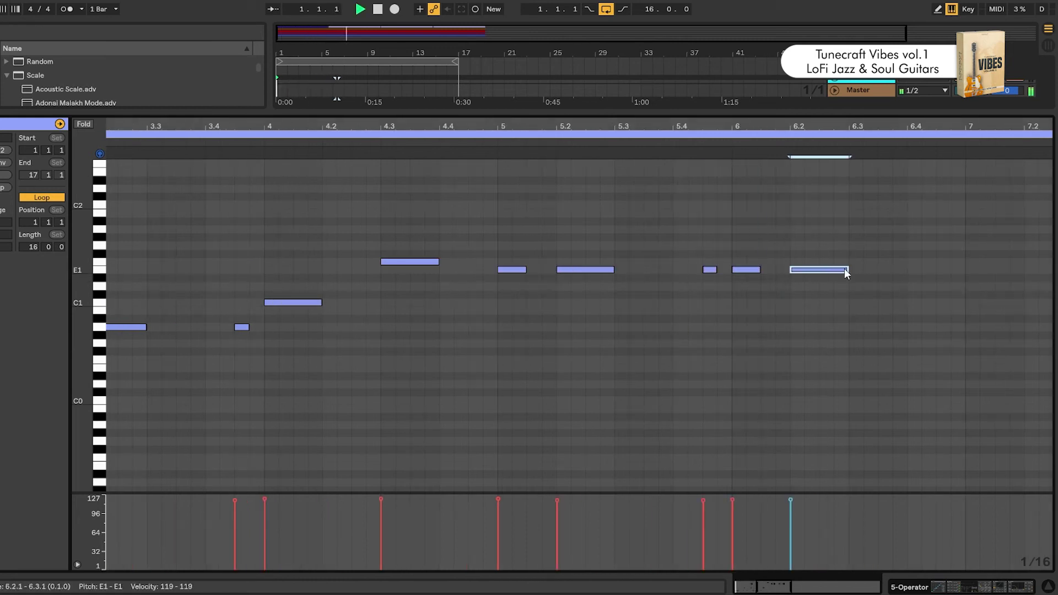
{"action": "left_click_drag", "start_coordinate": [937, 245], "coordinate": [962, 245]}
{"action": "left_click_drag", "start_coordinate": [666, 269], "coordinate": [692, 269]}
{"action": "left_click_drag", "start_coordinate": [725, 269], "coordinate": [780, 270]}
{"action": "left_click", "coordinate": [876, 270]}
{"action": "left_click", "coordinate": [905, 269]}
{"action": "left_click_drag", "start_coordinate": [906, 245], "coordinate": [957, 245]}
Continue the bass line with A1 notes around bars 9–10, a long low note to bar 11, and E1 notes
{"action": "left_click_drag", "start_coordinate": [1017, 229], "coordinate": [1041, 229]}
{"action": "left_click", "coordinate": [605, 269]}
{"action": "left_click_drag", "start_coordinate": [716, 230], "coordinate": [741, 230]}
{"action": "left_click_drag", "start_coordinate": [774, 229], "coordinate": [829, 229]}
{"action": "left_click", "coordinate": [925, 229]}
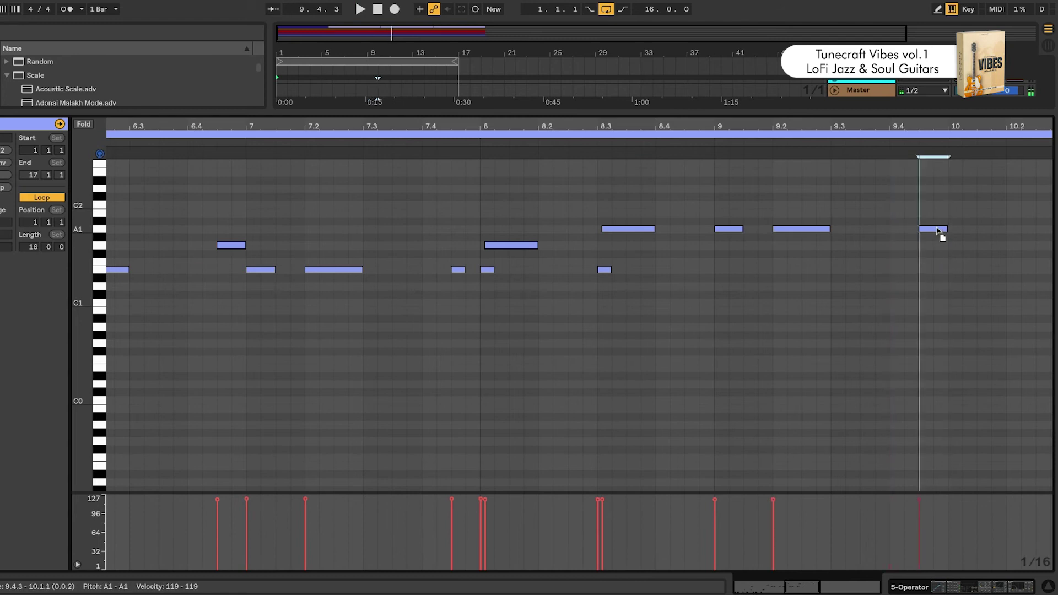
{"action": "left_click_drag", "start_coordinate": [950, 229], "coordinate": [975, 229]}
{"action": "left_click_drag", "start_coordinate": [1008, 229], "coordinate": [1049, 229]}
{"action": "left_click", "coordinate": [594, 244]}
{"action": "left_click_drag", "start_coordinate": [711, 285], "coordinate": [771, 286]}
{"action": "left_click_drag", "start_coordinate": [490, 286], "coordinate": [633, 286]}
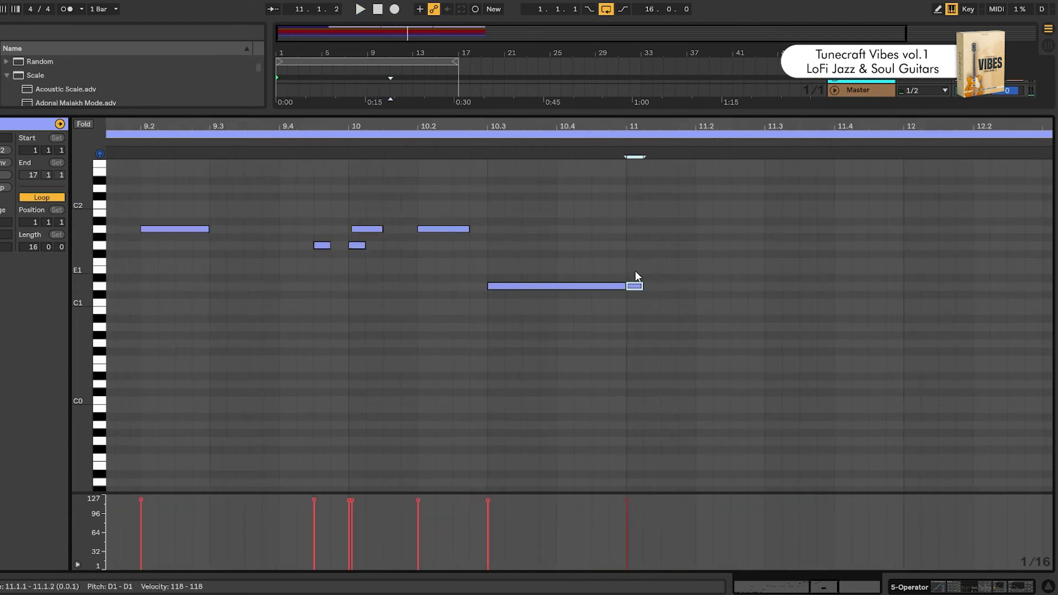
{"action": "left_click_drag", "start_coordinate": [695, 269], "coordinate": [764, 269]}
{"action": "left_click", "coordinate": [630, 269]}
{"action": "left_click", "coordinate": [553, 270]}
{"action": "left_click_drag", "start_coordinate": [578, 269], "coordinate": [609, 269]}
{"action": "scroll", "coordinate": [654, 268], "scroll_direction": "down", "scroll_amount": 5}
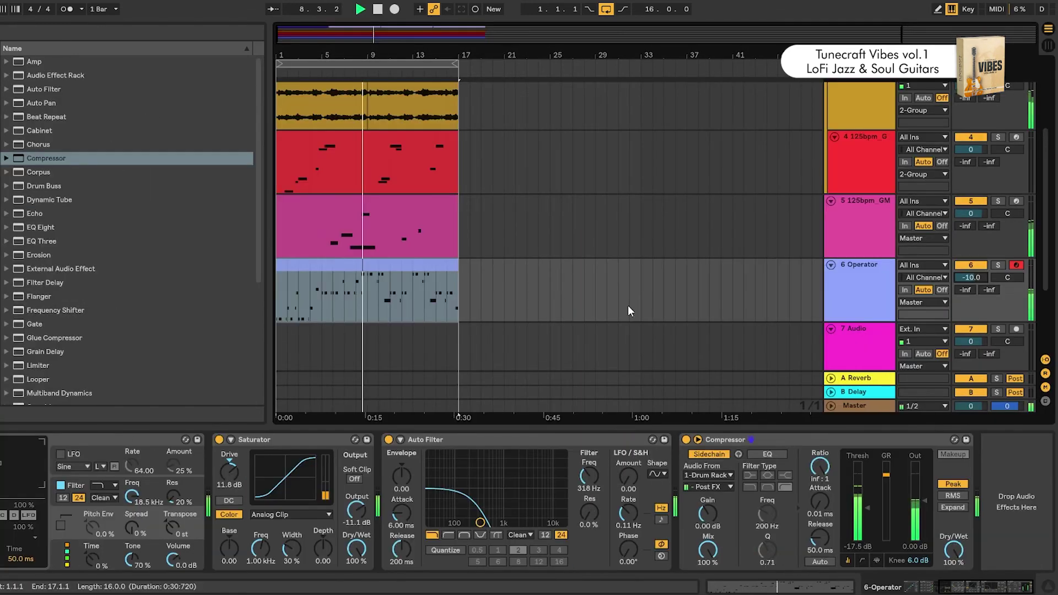
Scroll the Arrangement to bring the GMaj guitar loop on track 3 into view
{"action": "scroll", "coordinate": [499, 287], "scroll_direction": "up", "scroll_amount": 5}
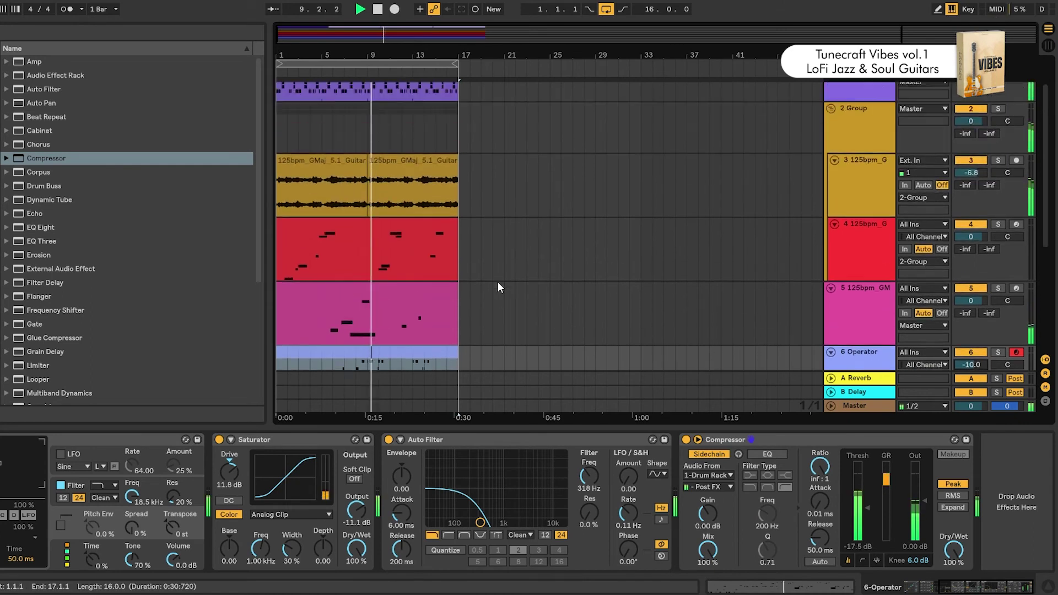
{"action": "scroll", "coordinate": [498, 284], "scroll_direction": "down", "scroll_amount": 5}
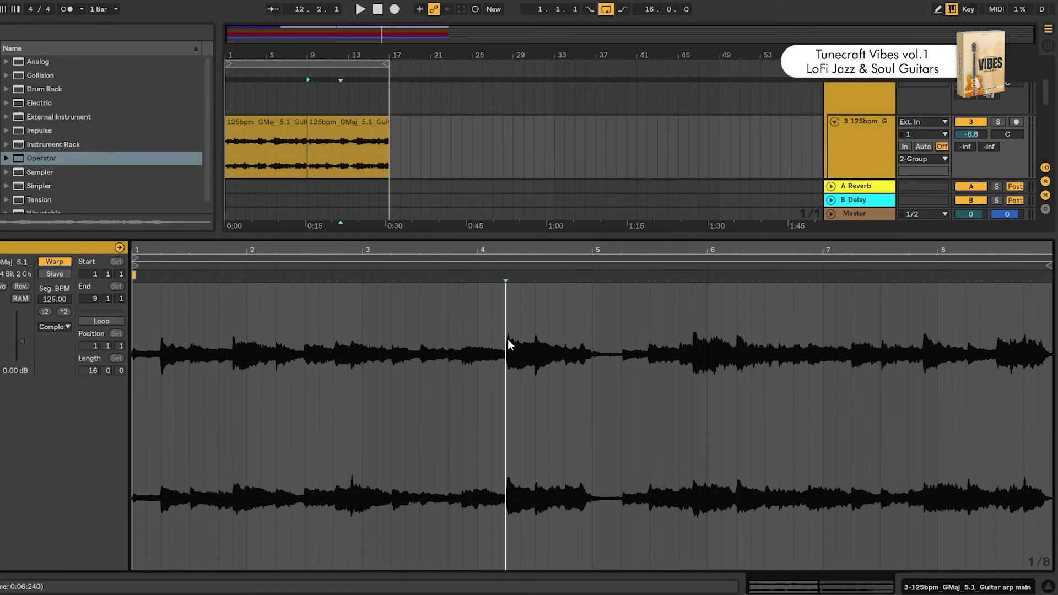
Choose an option from the guitar clip's waveform context menu
{"action": "right_click", "coordinate": [507, 339]}
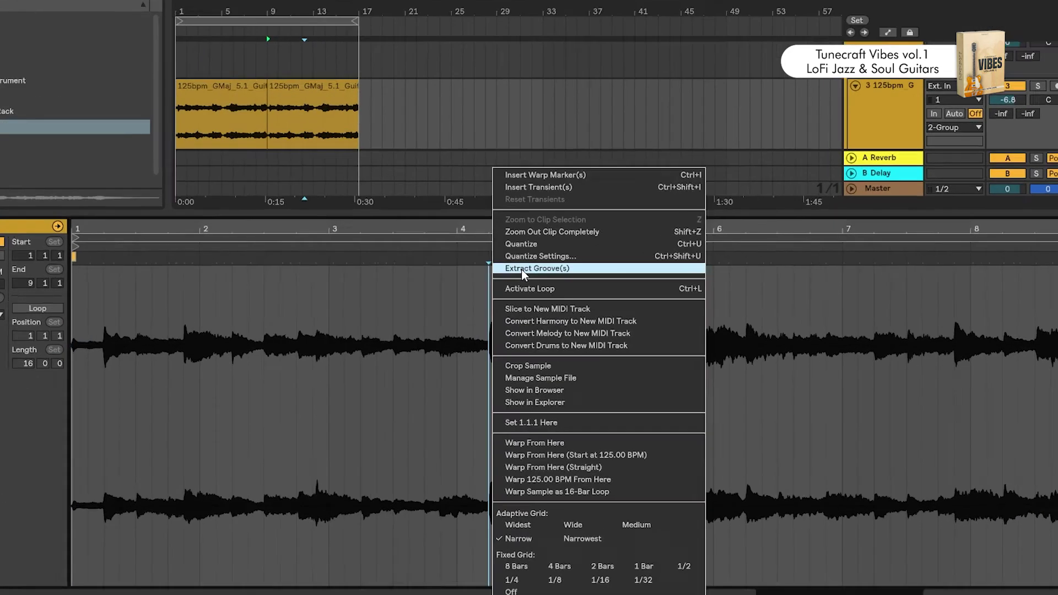
{"action": "left_click", "coordinate": [532, 303]}
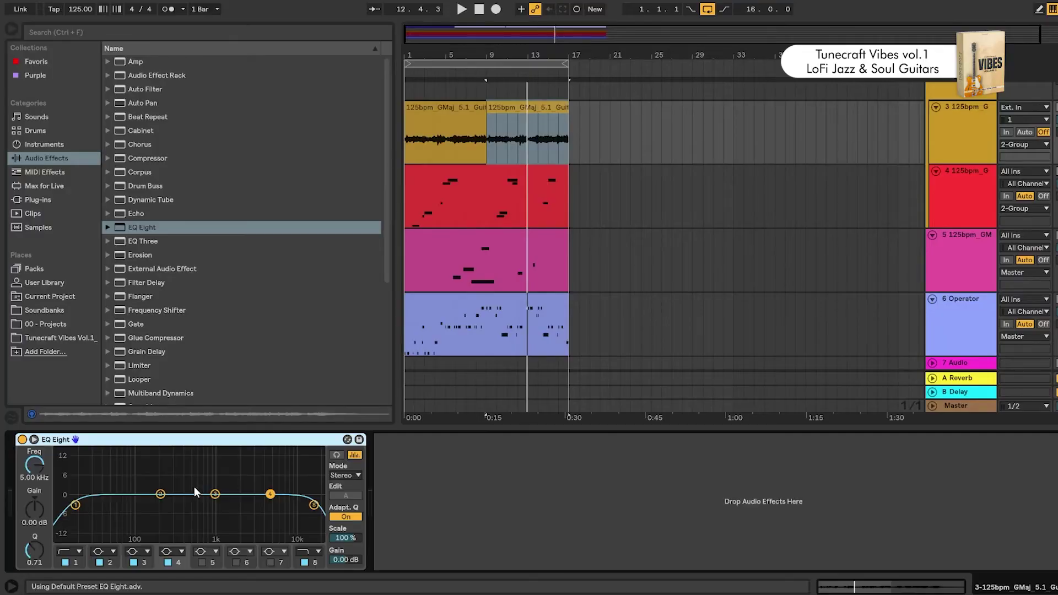
Give the guitar EQ Eight a 135 Hz low cut and 12.1 kHz top band, and drive Saturator to 13.1 dB
{"action": "left_click", "coordinate": [69, 552]}
{"action": "left_click", "coordinate": [69, 487]}
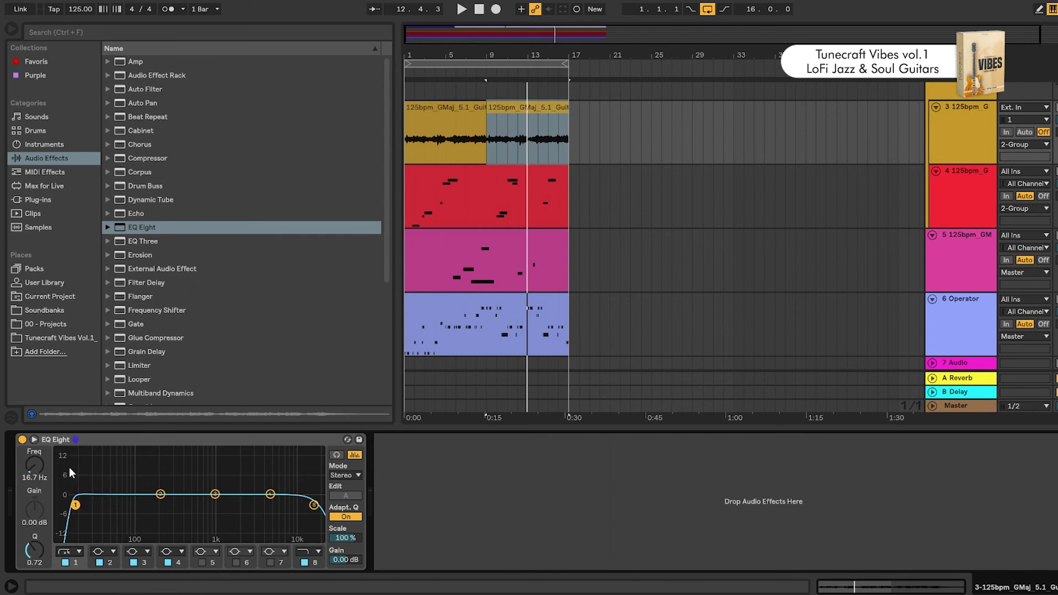
{"action": "key", "text": "space"}
{"action": "left_click_drag", "start_coordinate": [74, 508], "coordinate": [147, 509]}
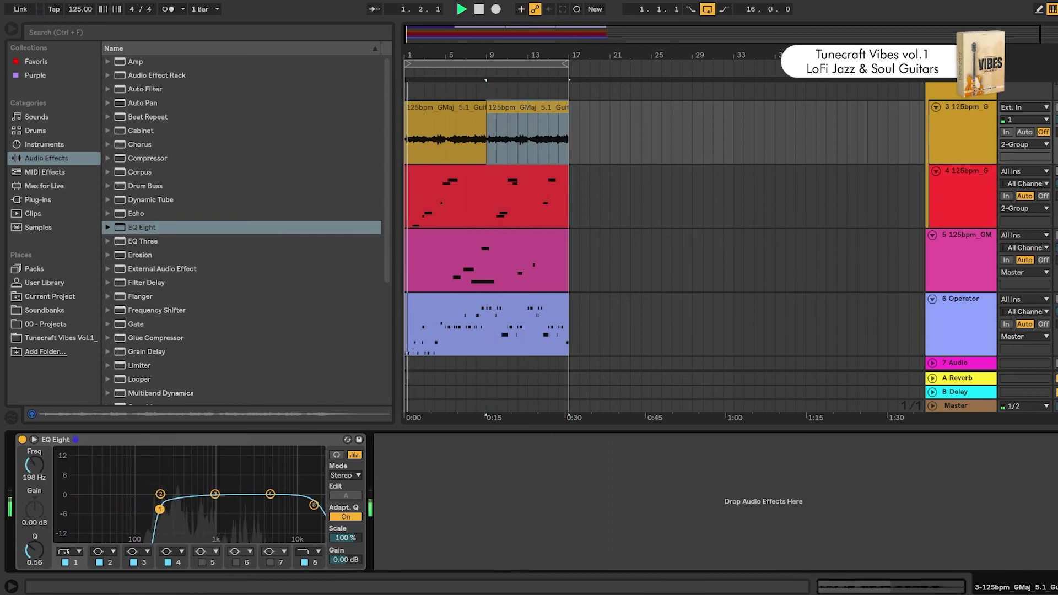
{"action": "left_click_drag", "start_coordinate": [314, 504], "coordinate": [300, 505]}
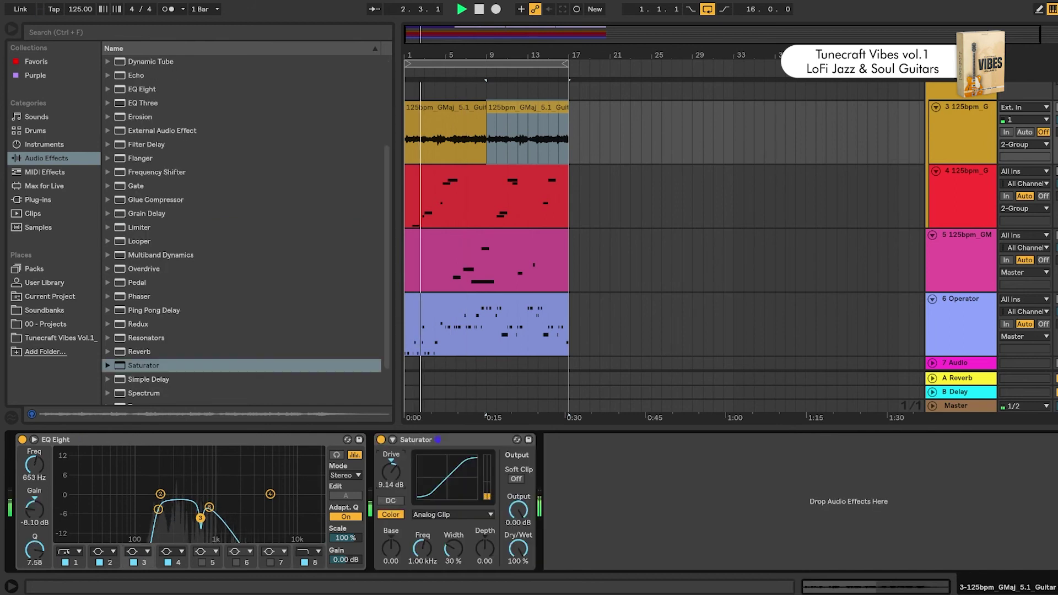
{"action": "left_click_drag", "start_coordinate": [391, 471], "coordinate": [390, 465]}
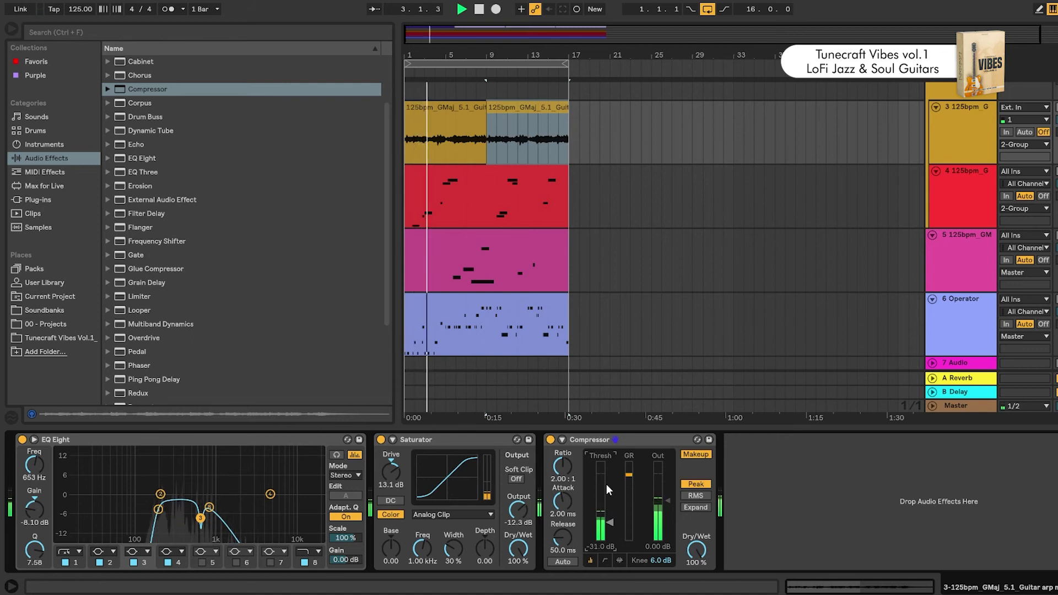
Stop playback and insert a Simple Delay after the guitar track's Compressor
{"action": "key", "text": "space"}
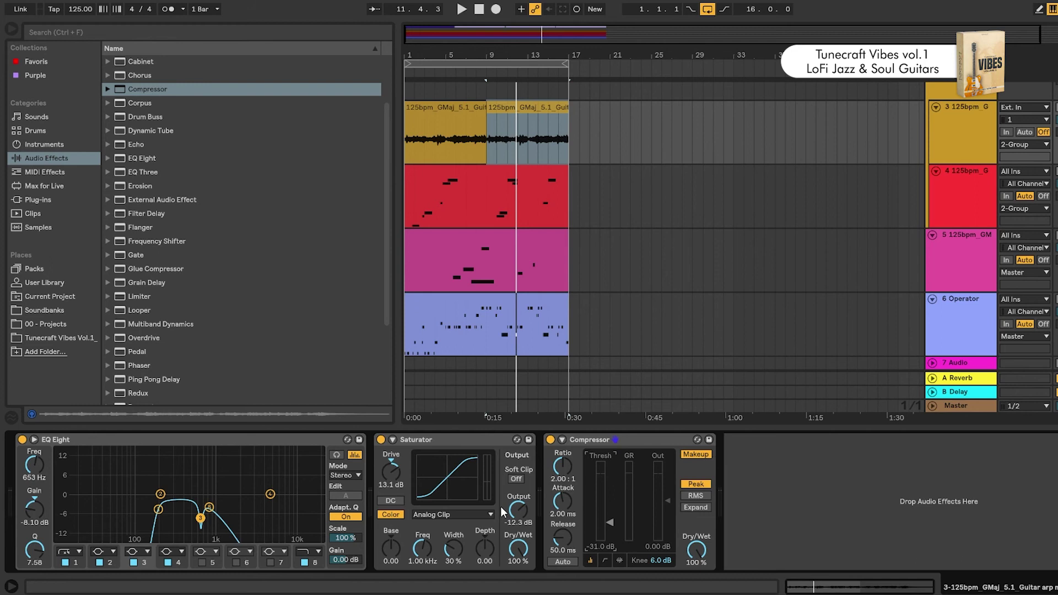
{"action": "left_click_drag", "start_coordinate": [419, 439], "coordinate": [277, 368]}
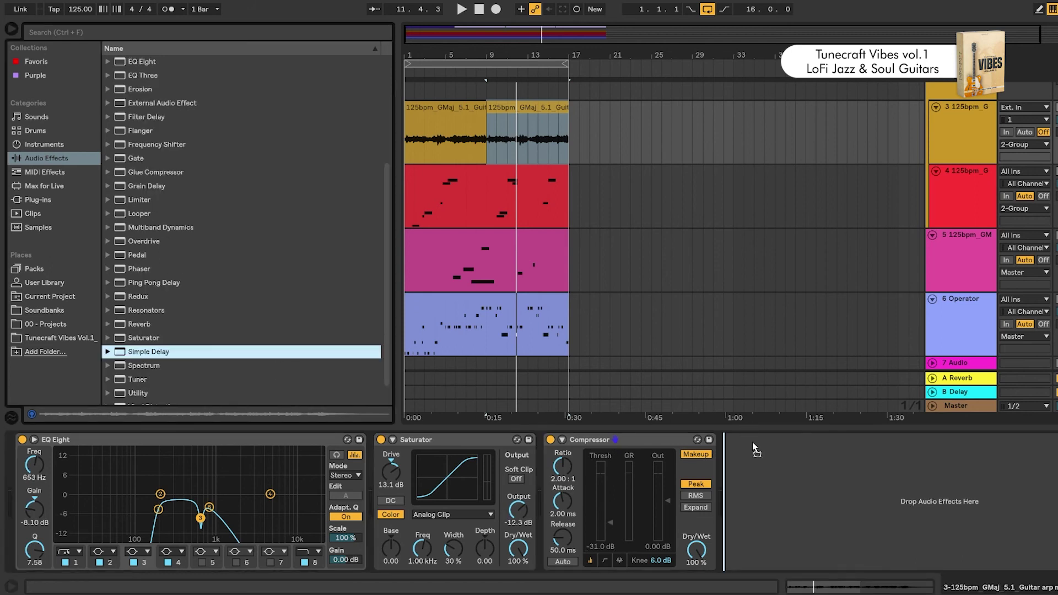
{"action": "left_click_drag", "start_coordinate": [754, 447], "coordinate": [756, 449]}
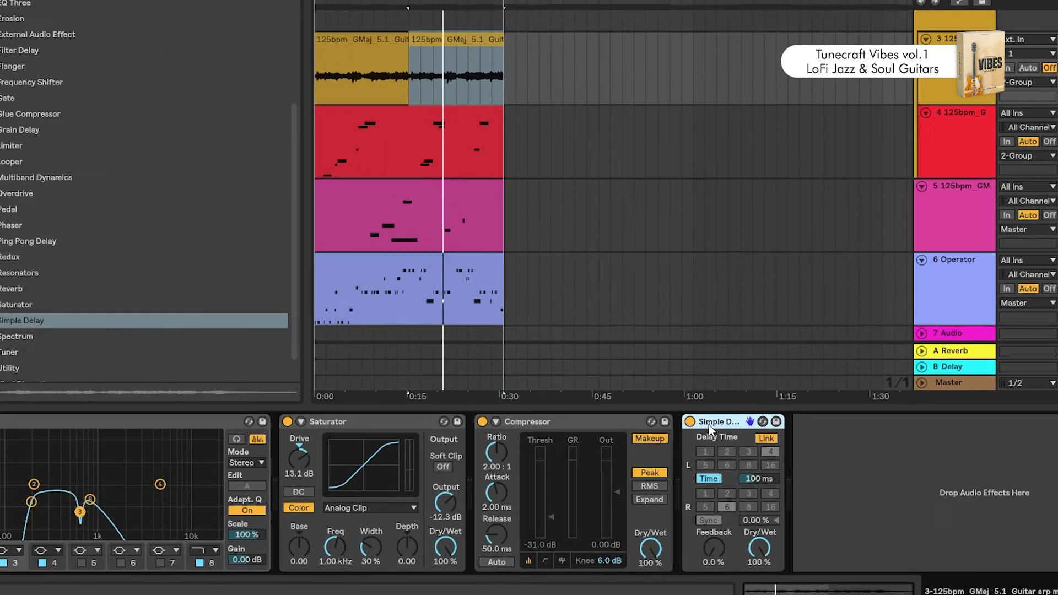
Switch Simple Delay to Repitch mode and automate its delay time between 1.00 ms and 27.9 ms
{"action": "right_click", "coordinate": [753, 439]}
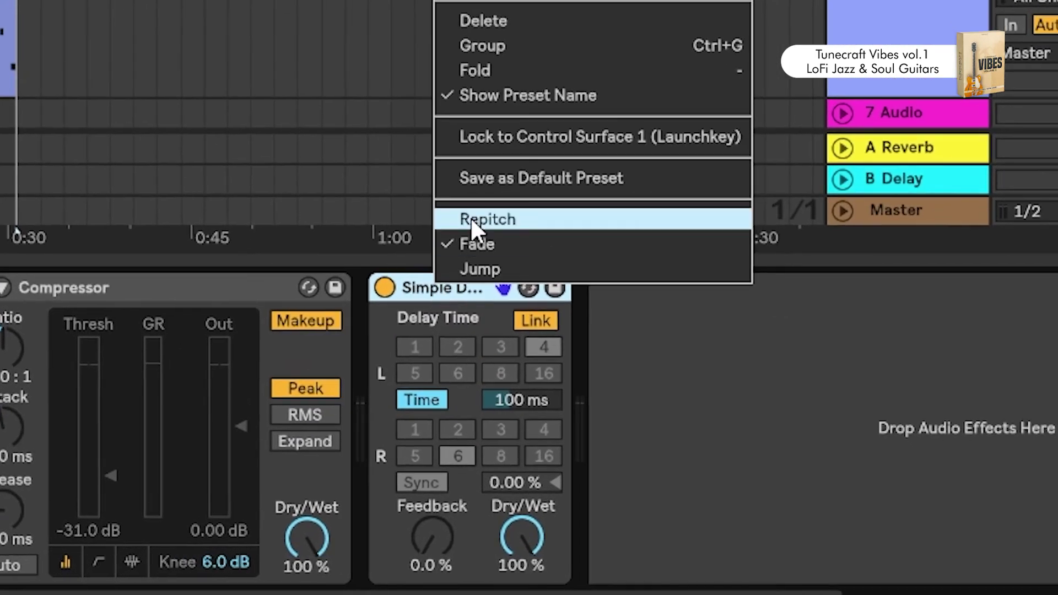
{"action": "left_click", "coordinate": [478, 226]}
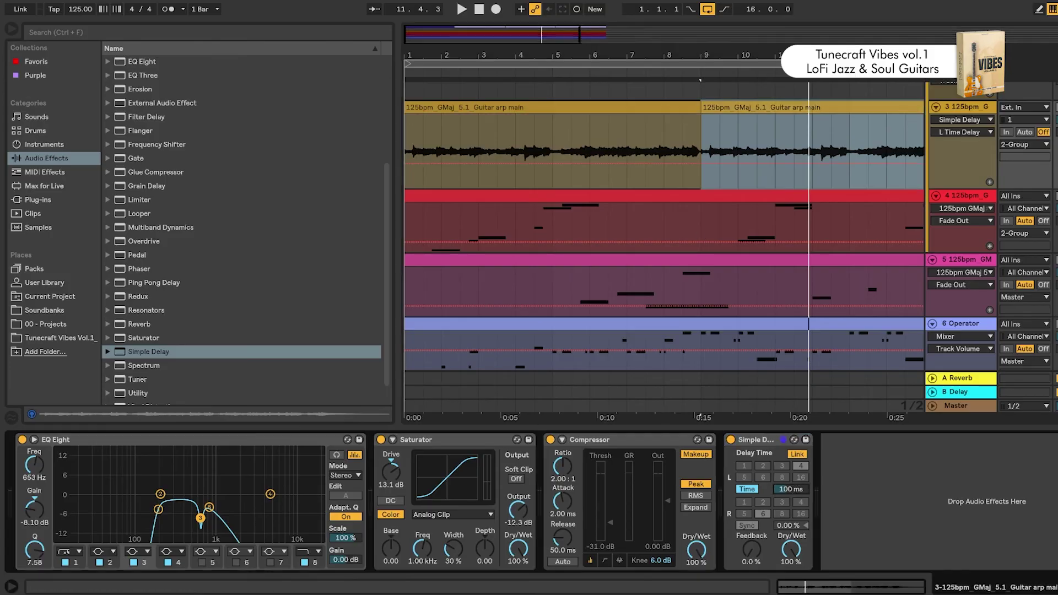
{"action": "left_click_drag", "start_coordinate": [415, 168], "coordinate": [414, 190]}
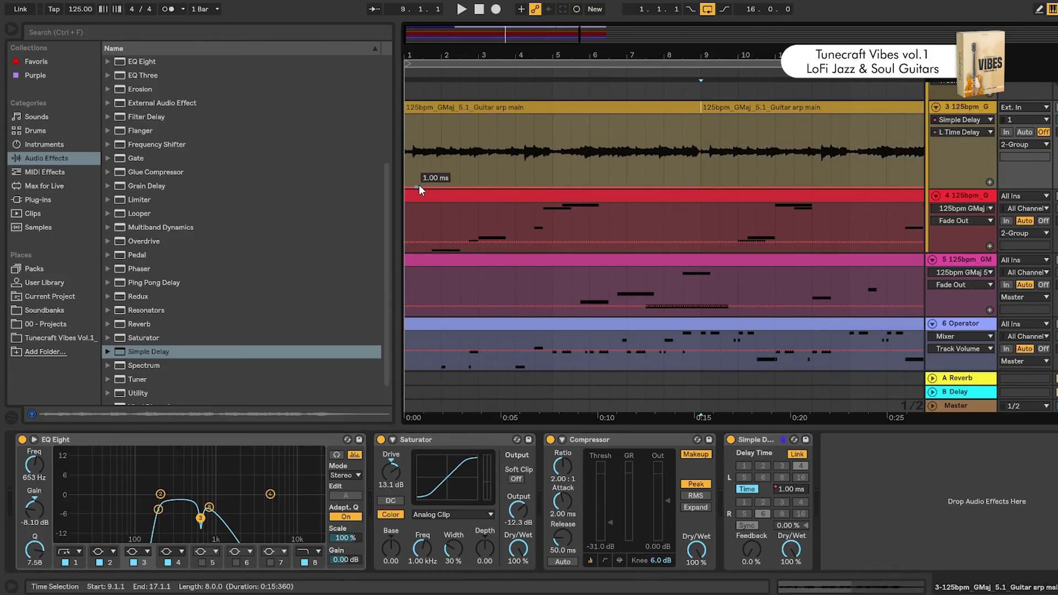
{"action": "left_click_drag", "start_coordinate": [516, 191], "coordinate": [649, 177]}
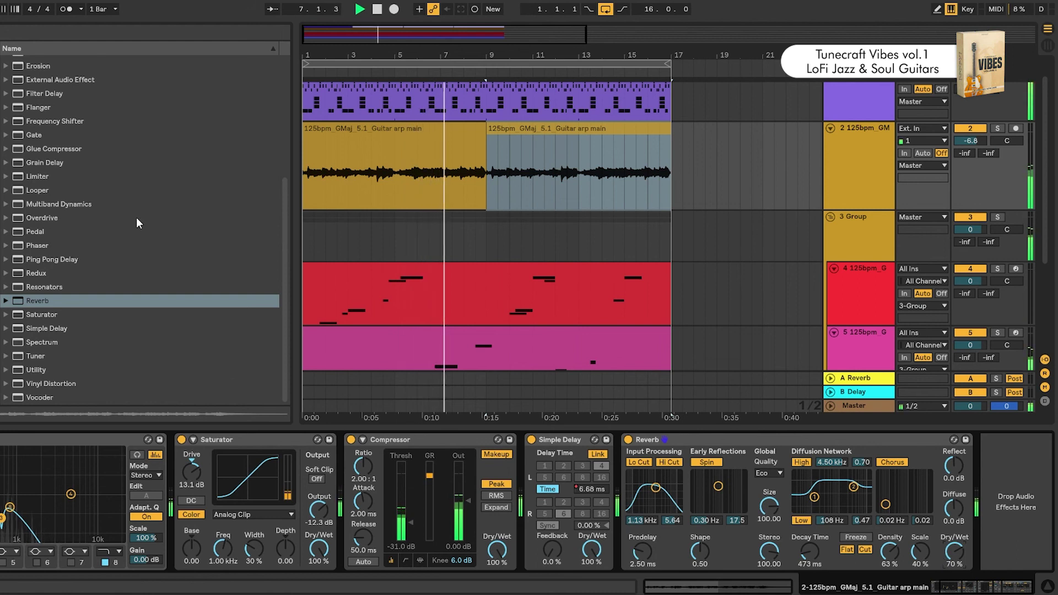
Scroll up through the browser list
{"action": "scroll", "coordinate": [48, 248], "scroll_direction": "up", "scroll_amount": 5}
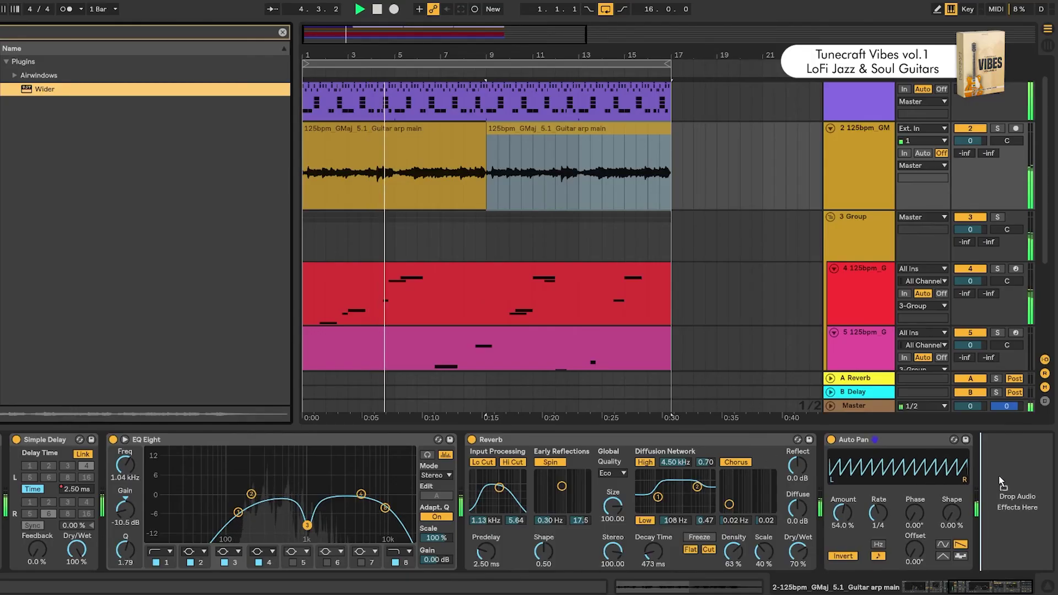
Add the Wider plugin after Auto Pan and raise its stereo width to about 40%
{"action": "left_click_drag", "start_coordinate": [1001, 484], "coordinate": [1002, 484]}
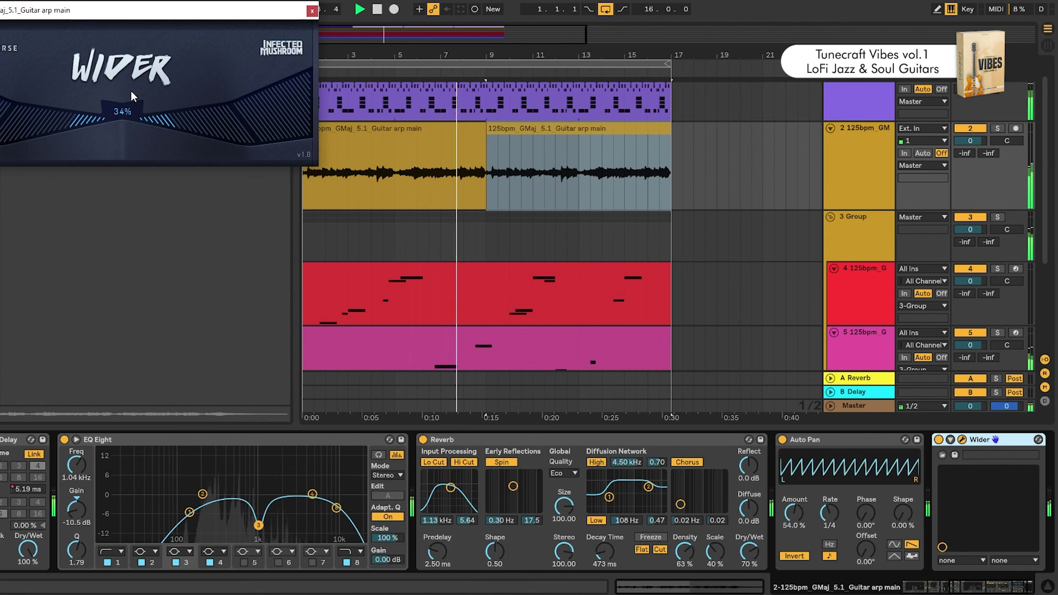
{"action": "left_click_drag", "start_coordinate": [131, 118], "coordinate": [131, 113]}
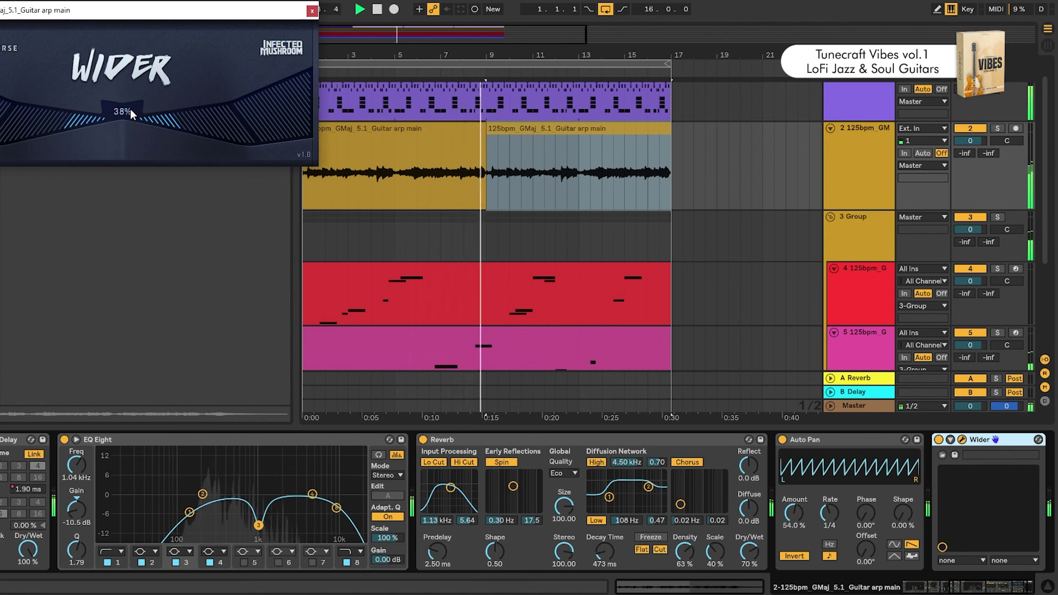